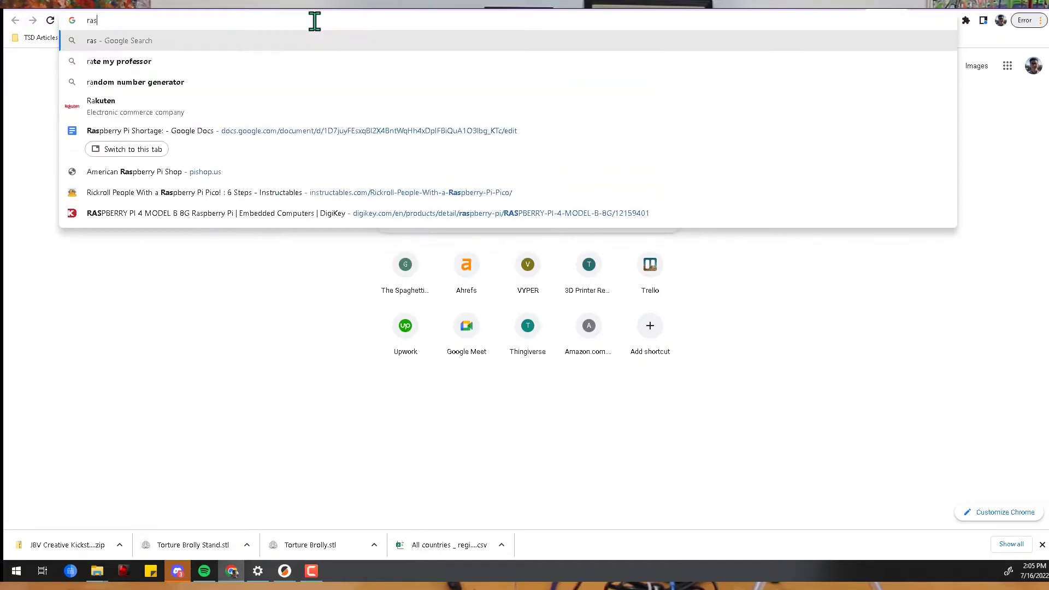
Load raspberrypi.org/software in Chrome and scroll down to the Raspberry Pi Imager download section
text(berry)
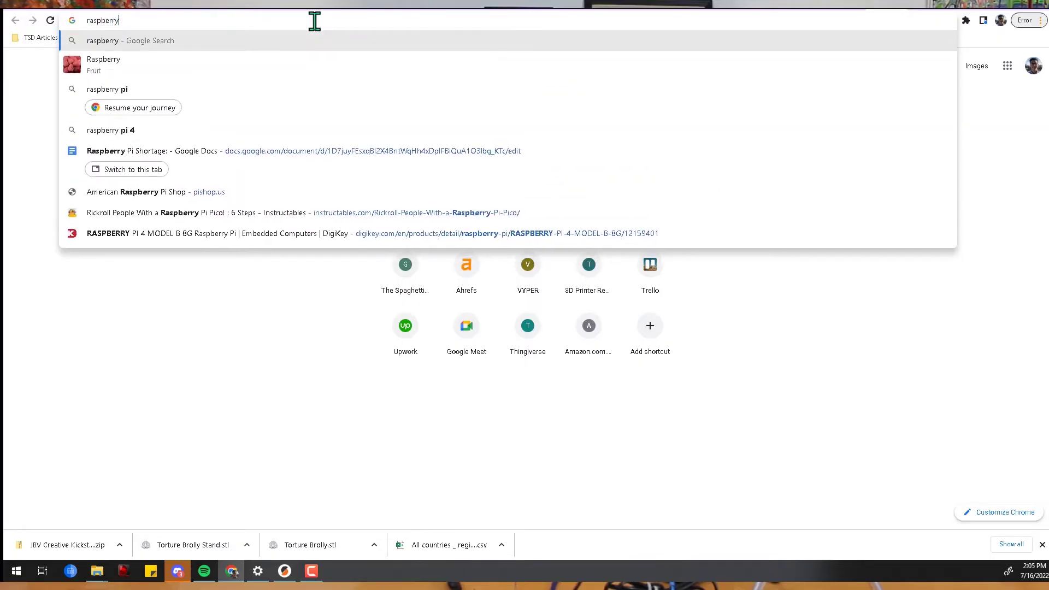
text(pi.org)
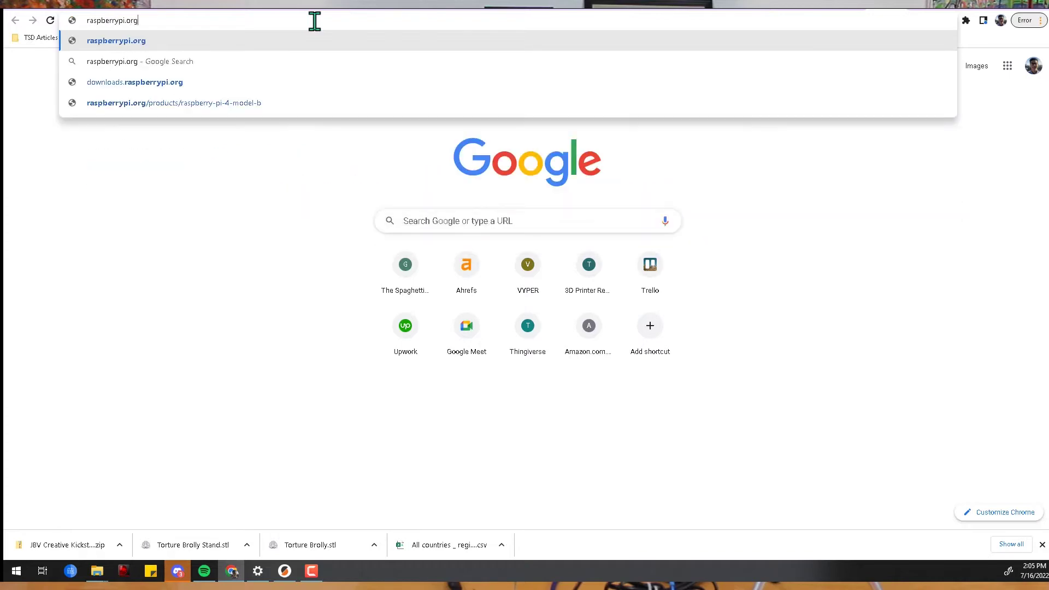
text(/software)
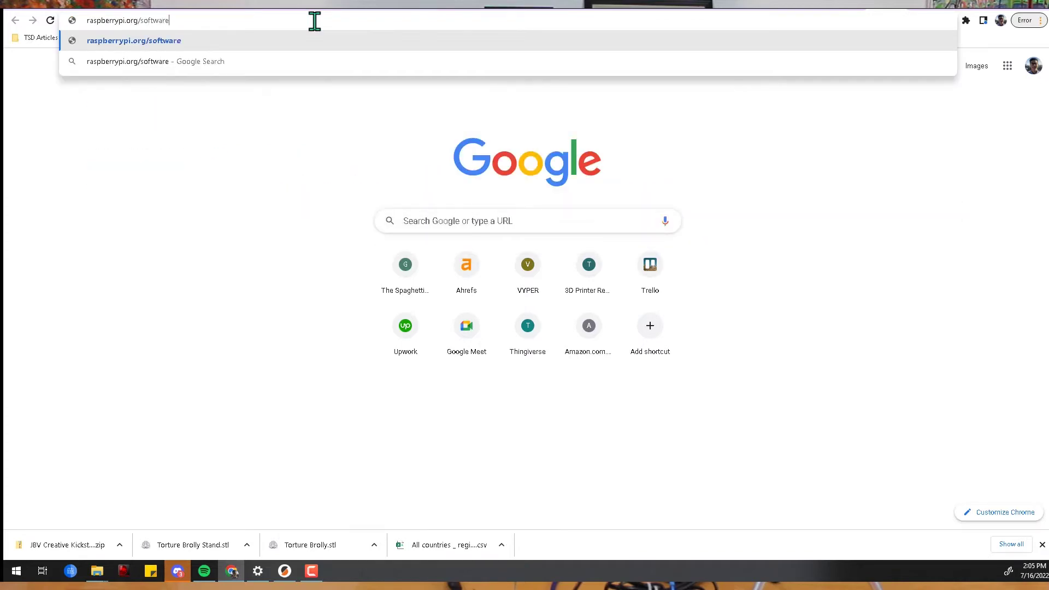
key(Return)
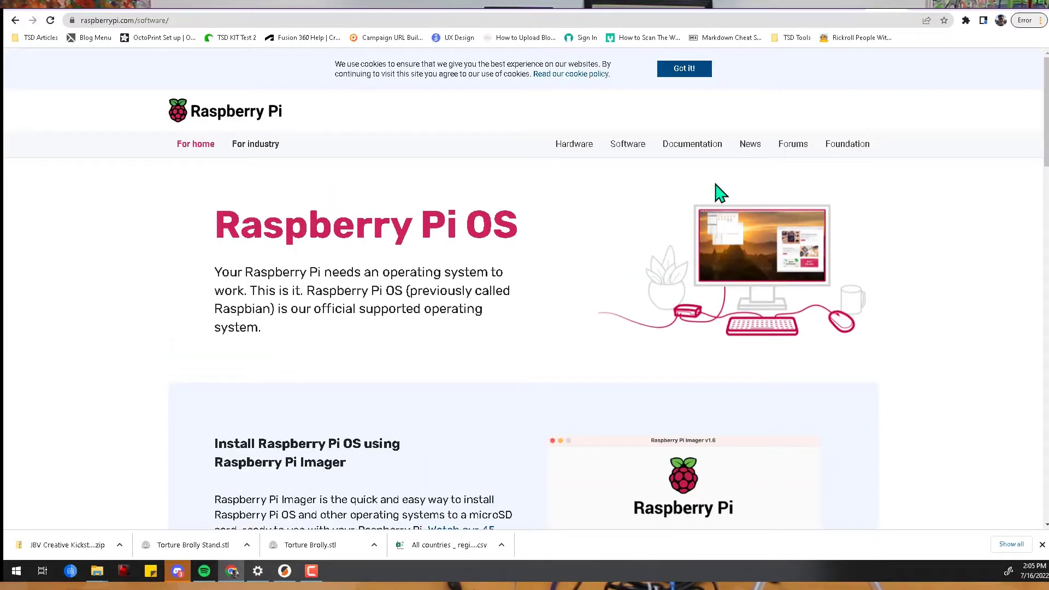
scroll(720, 192, down, 5)
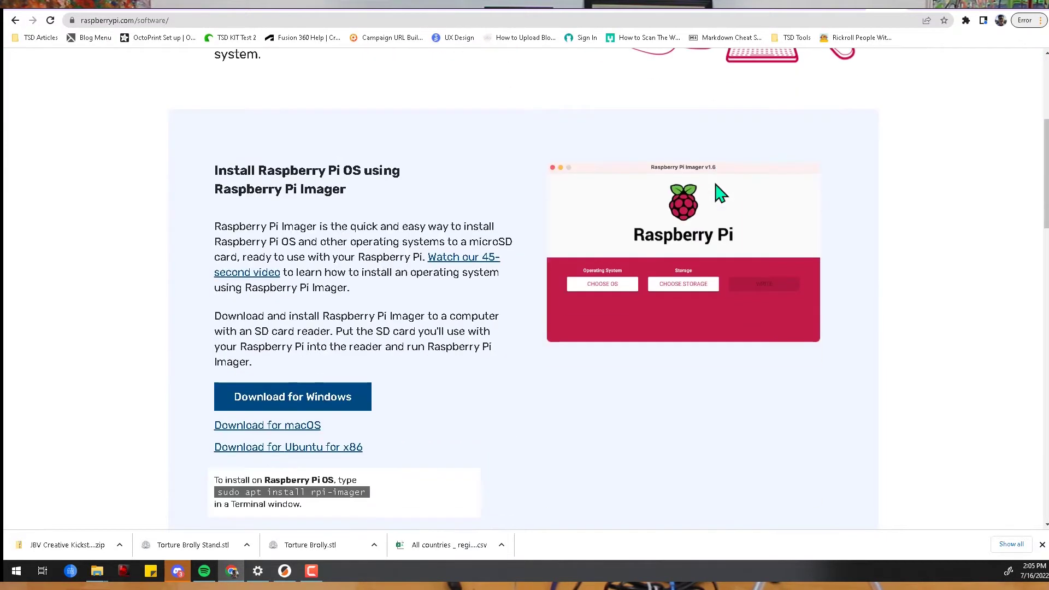
scroll(720, 193, down, 3)
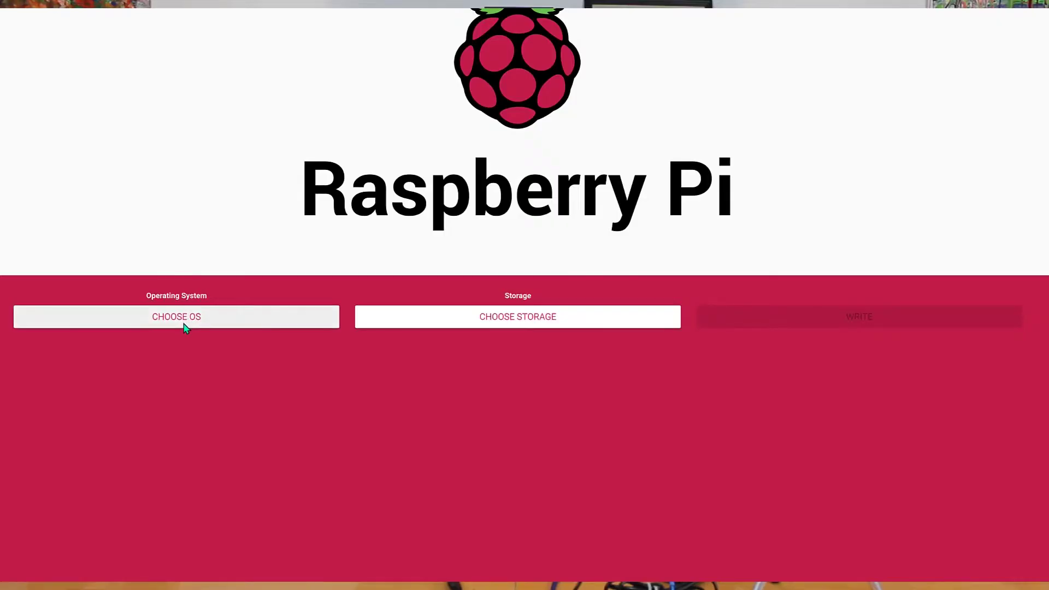
Open the operating system list in Raspberry Pi Imager and go to the specific-purpose OS category
click(184, 327)
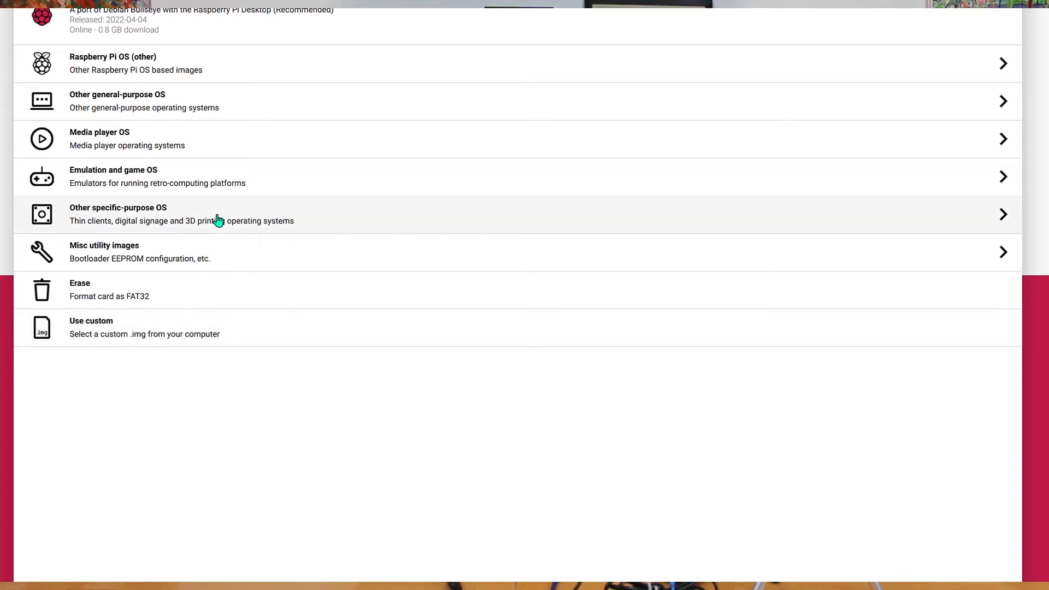
click(218, 221)
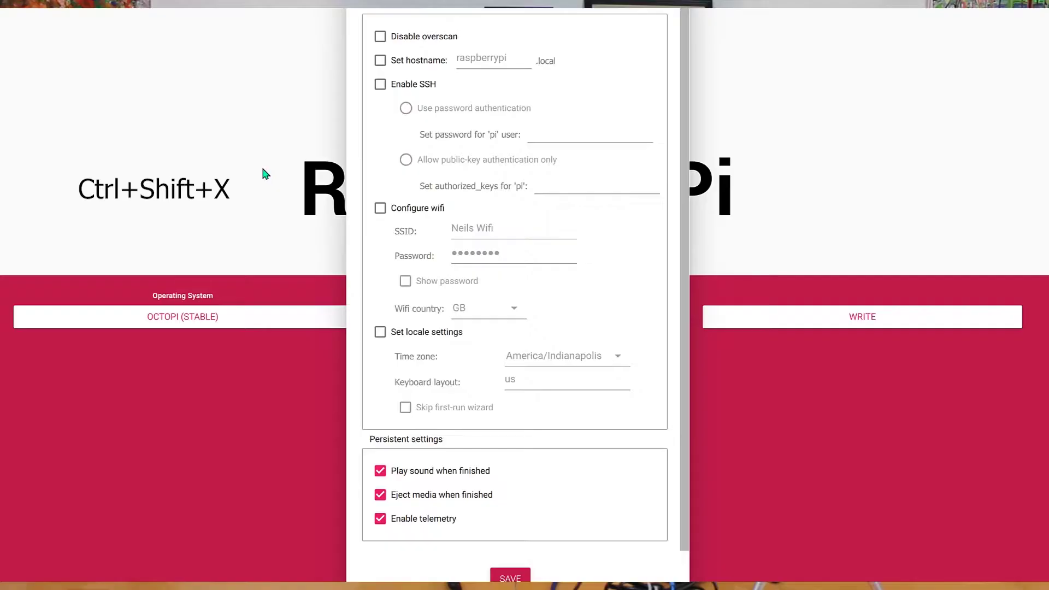
Enable SSH with a password for the pi user and turn on wifi configuration
click(380, 84)
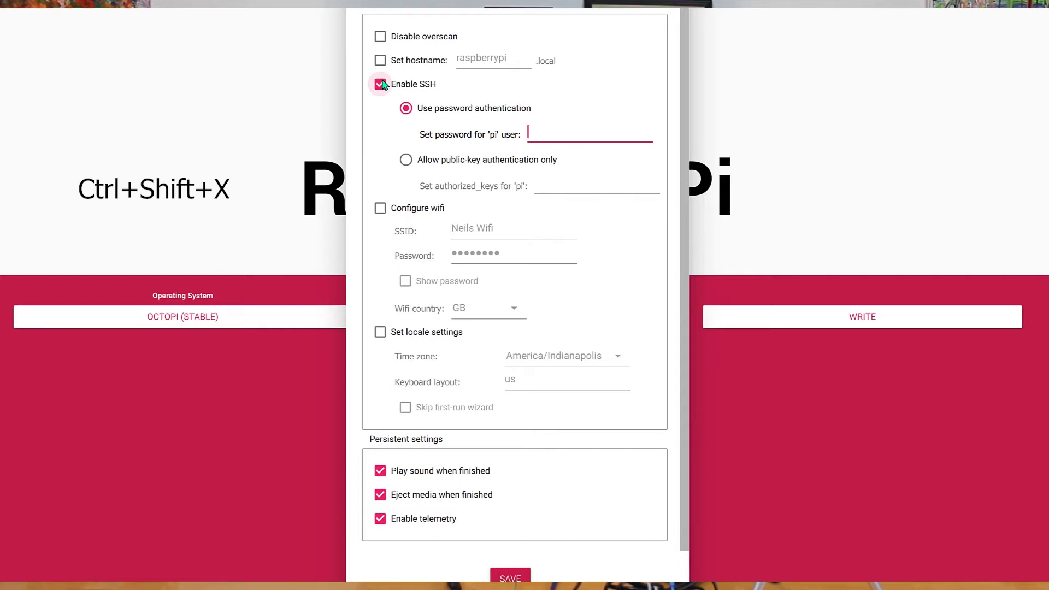
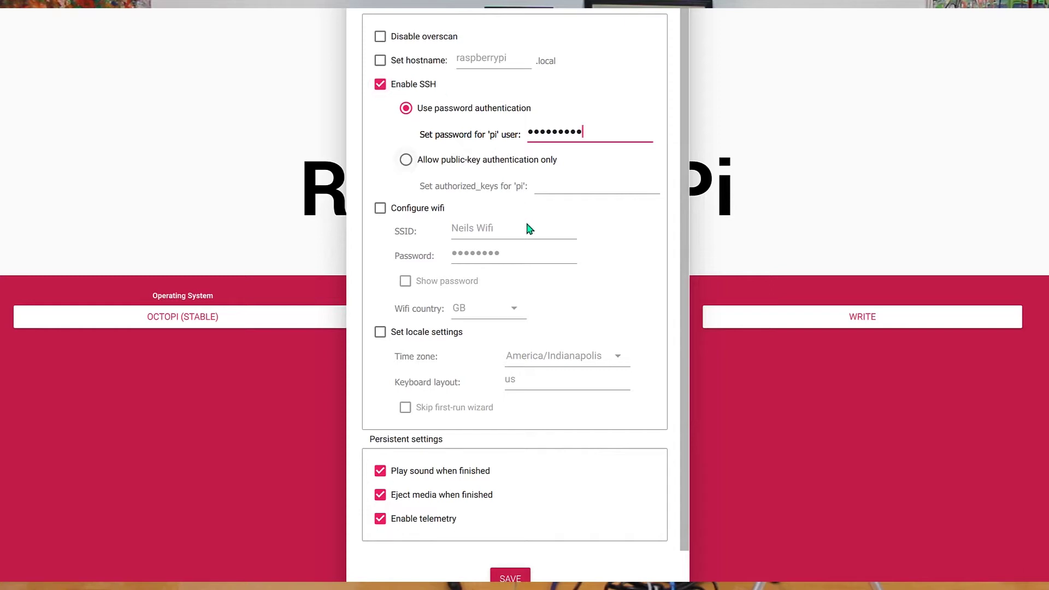
click(394, 214)
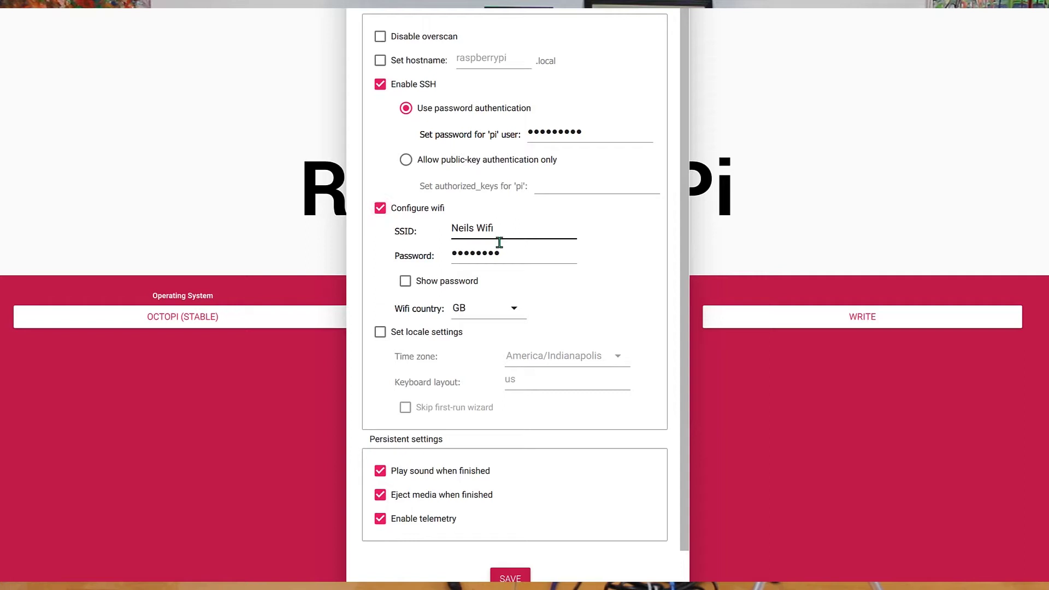
Set the wifi country to US
click(501, 314)
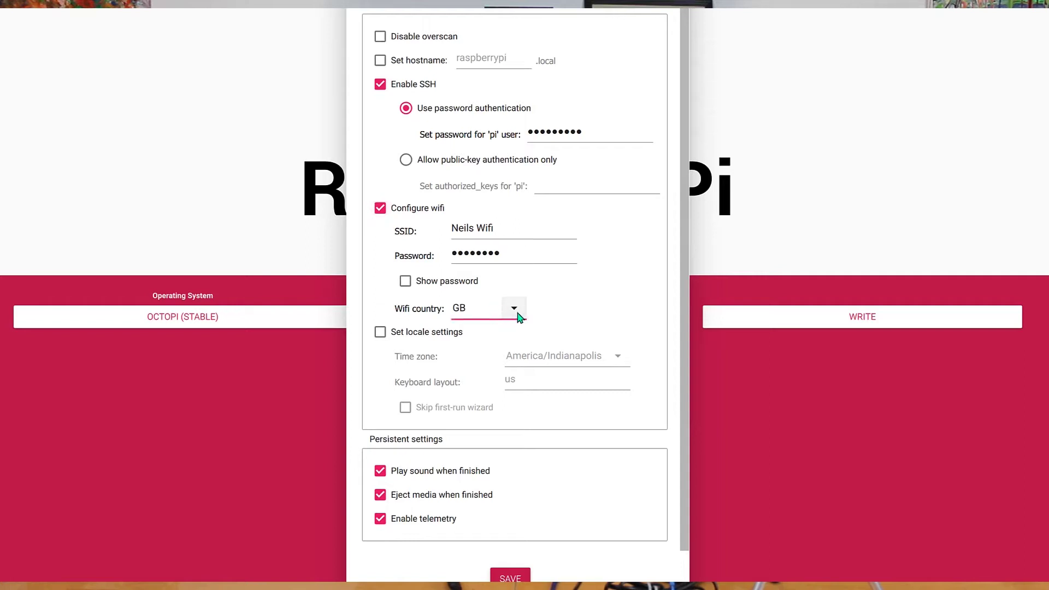
click(519, 317)
scroll(518, 404, down, 3)
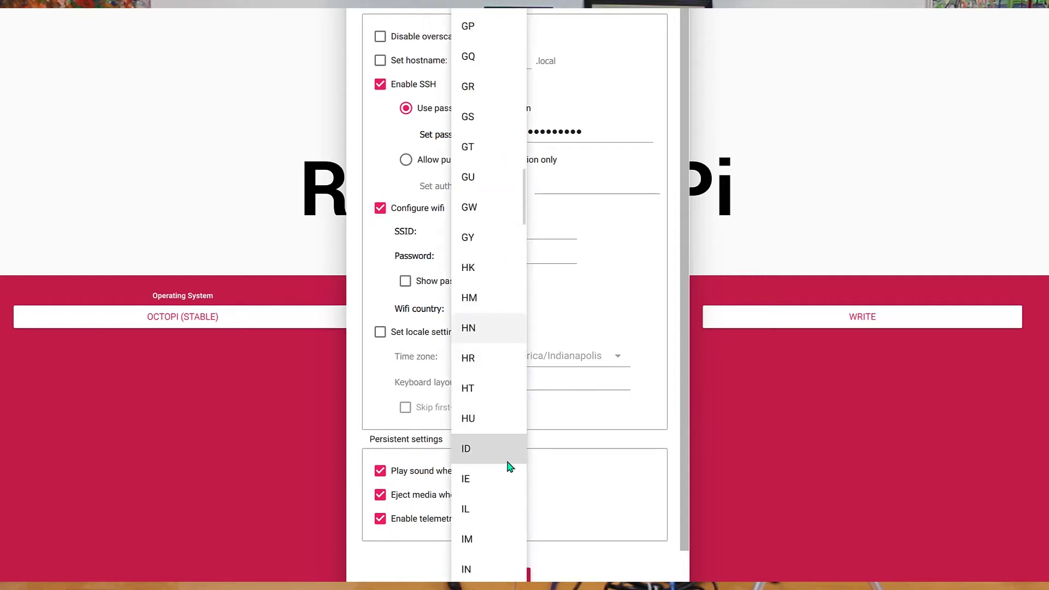
scroll(507, 464, down, 5)
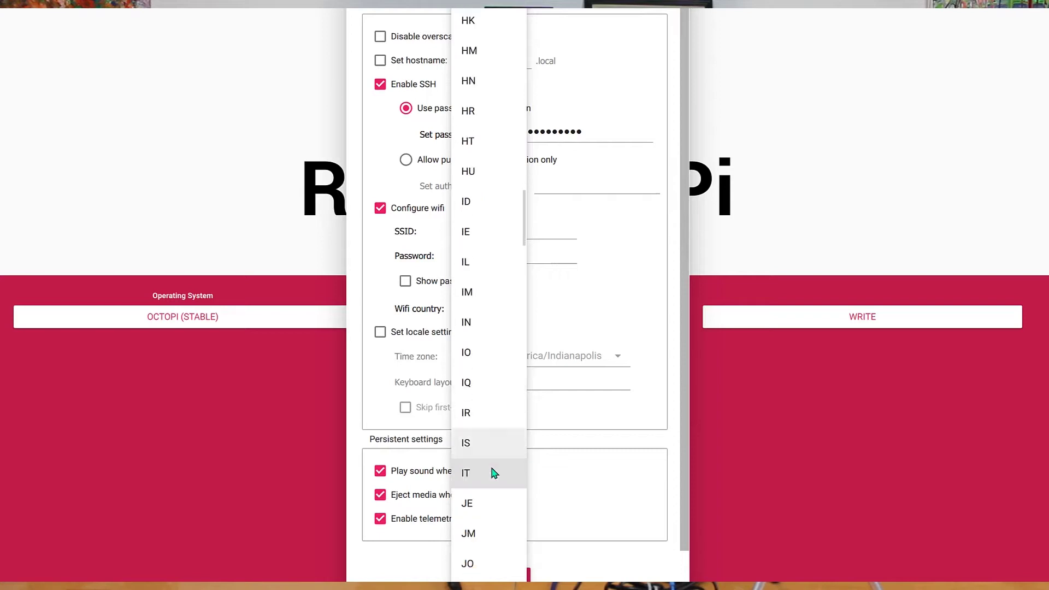
scroll(494, 474, down, 5)
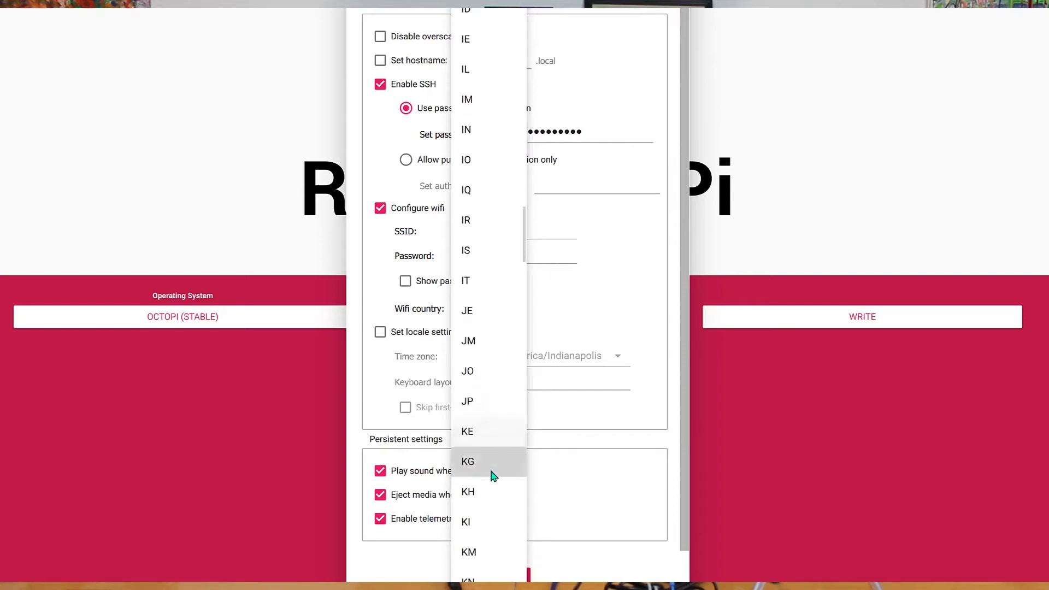
scroll(492, 475, down, 5)
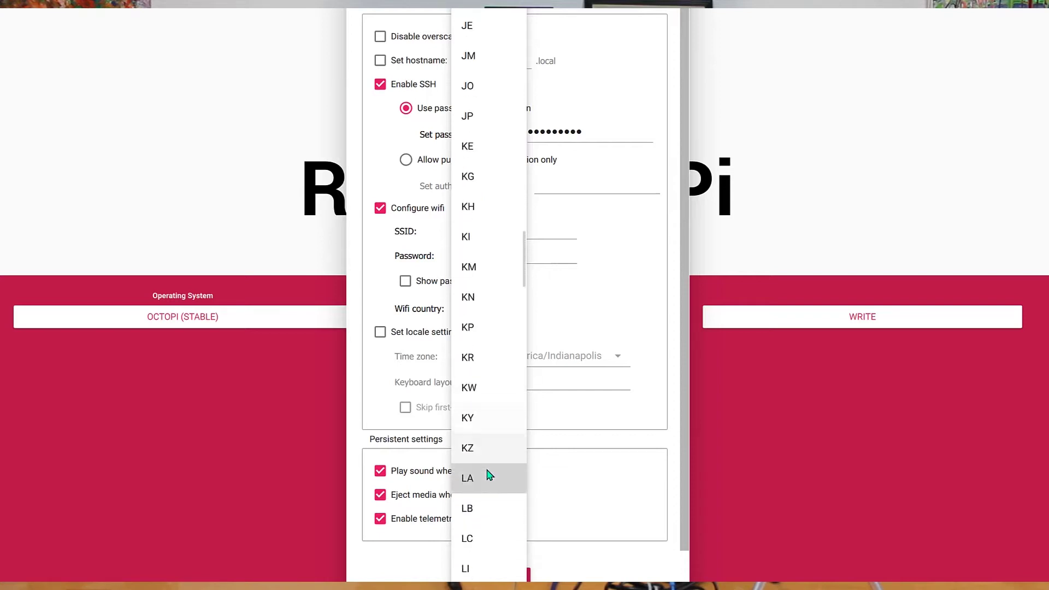
scroll(489, 474, down, 5)
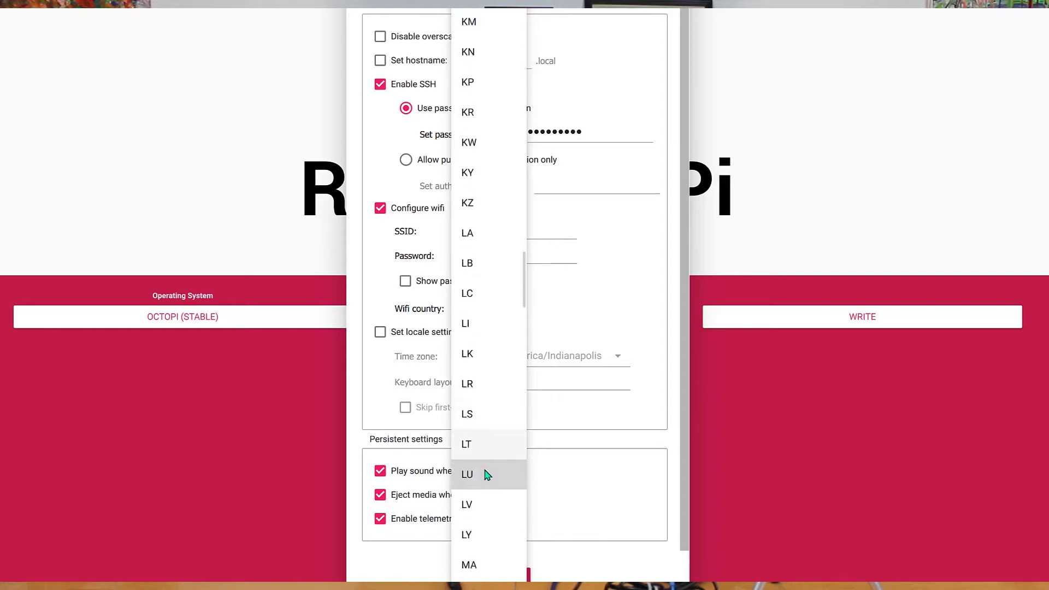
scroll(488, 474, down, 5)
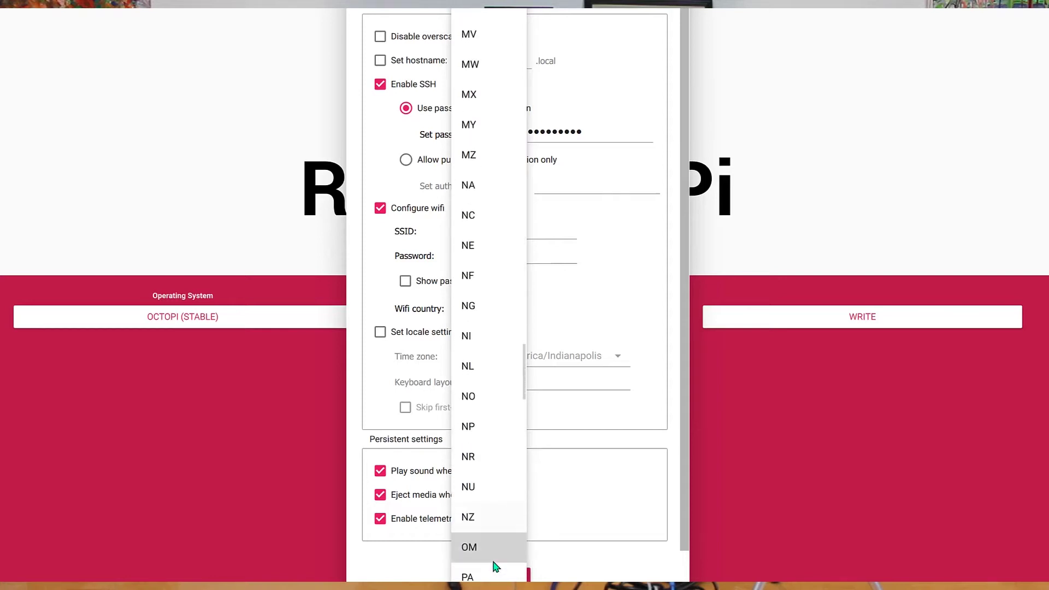
scroll(494, 567, down, 5)
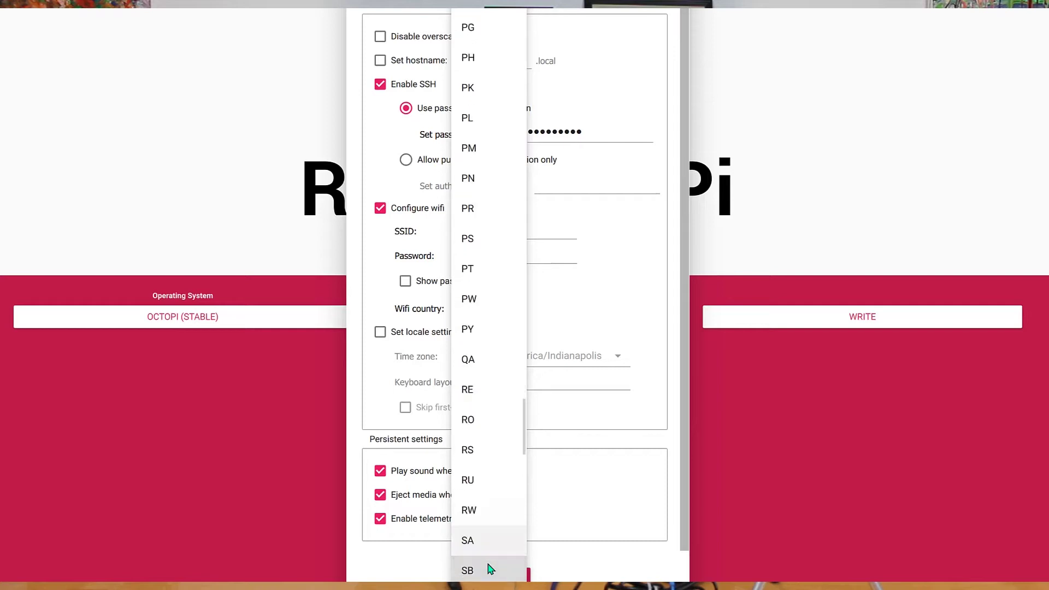
scroll(490, 569, down, 5)
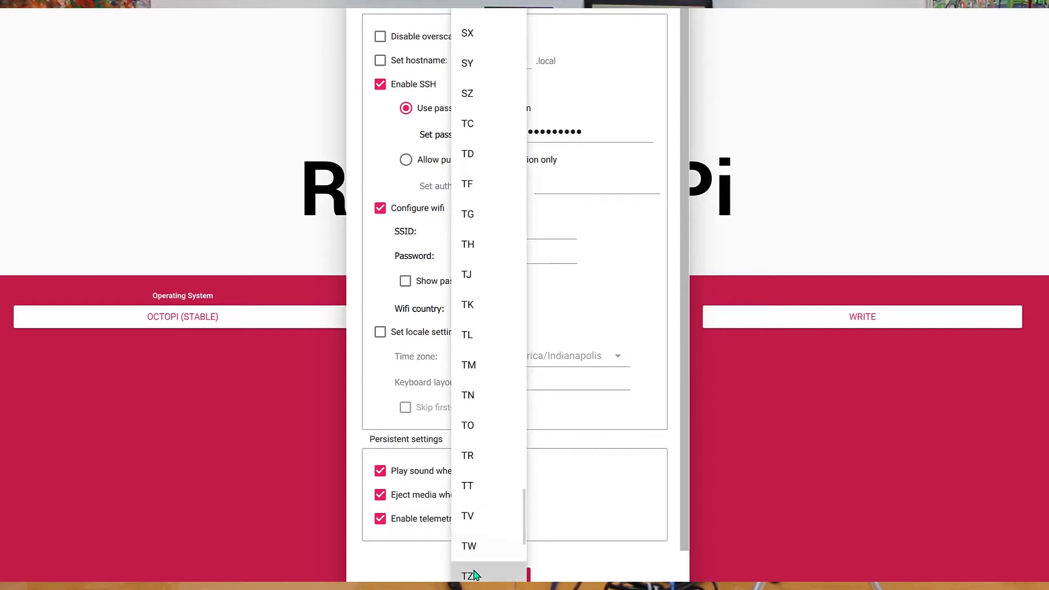
scroll(474, 573, down, 3)
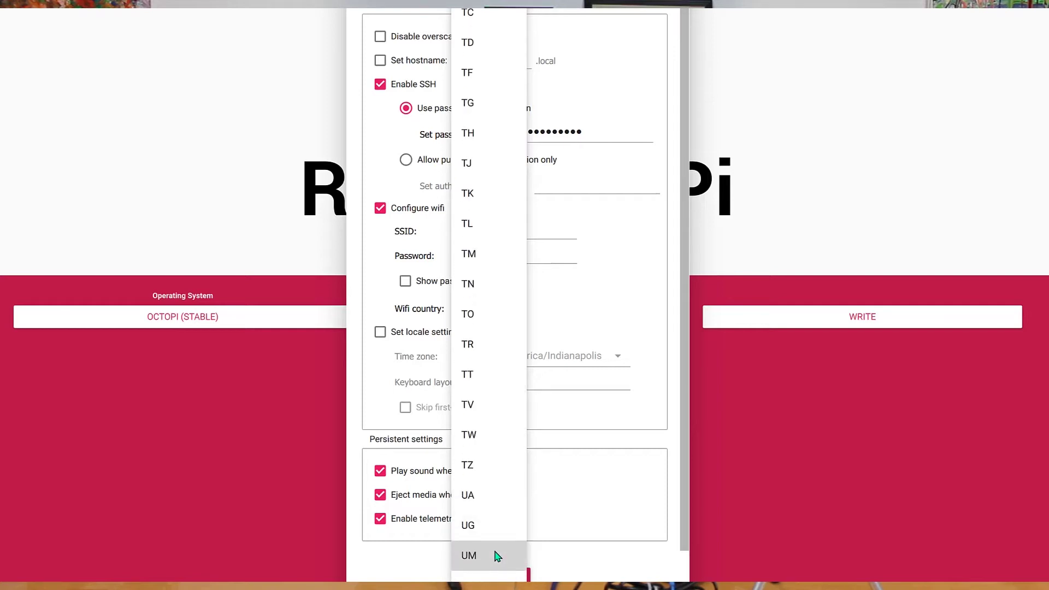
click(474, 579)
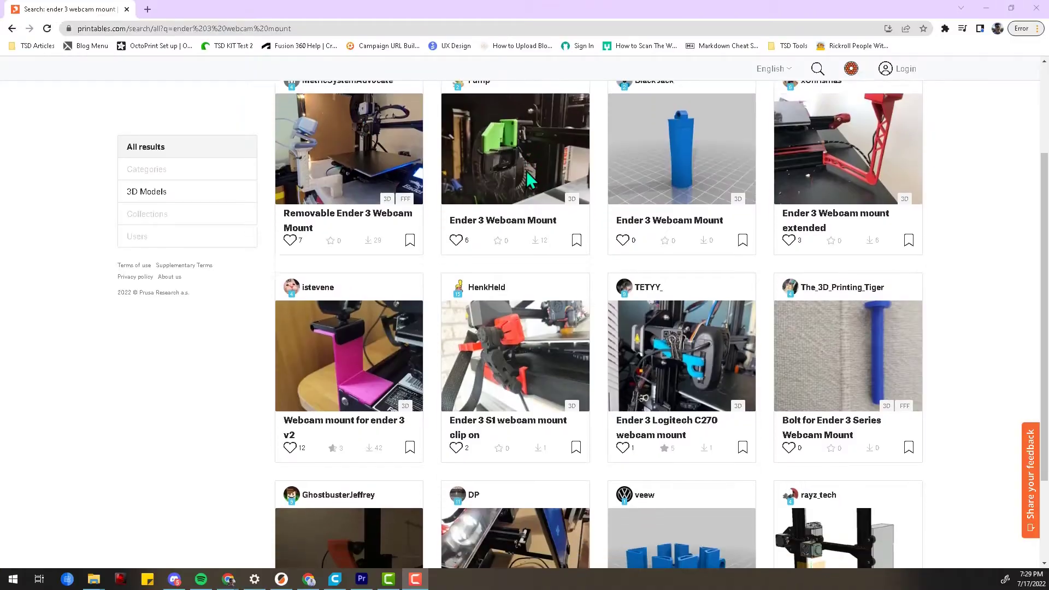
Scroll through the Printables search results for 'ender 3 webcam mount'
scroll(529, 180, down, 2)
scroll(527, 176, up, 5)
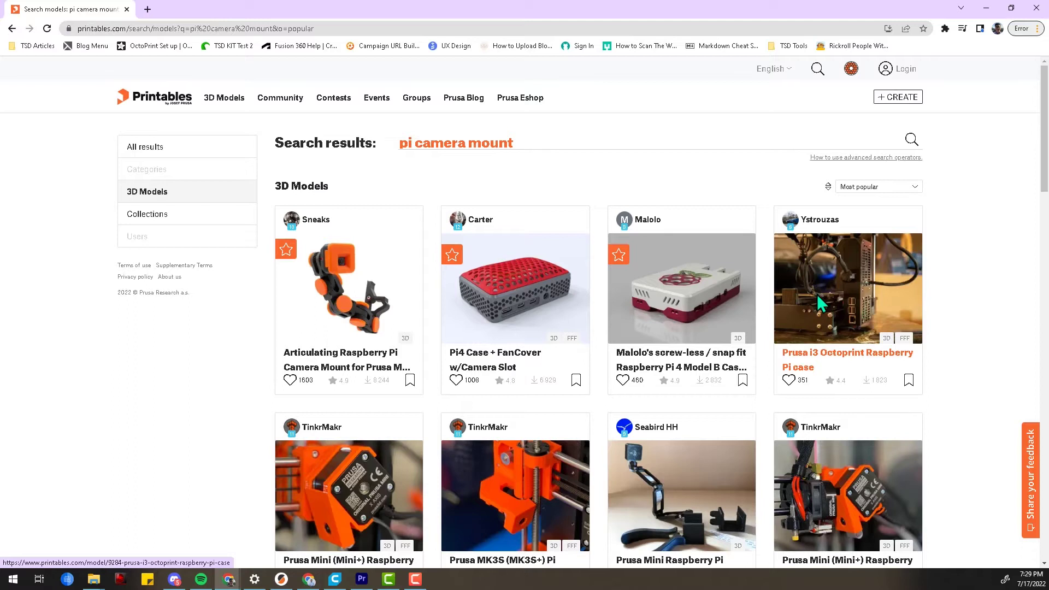
scroll(820, 304, down, 1)
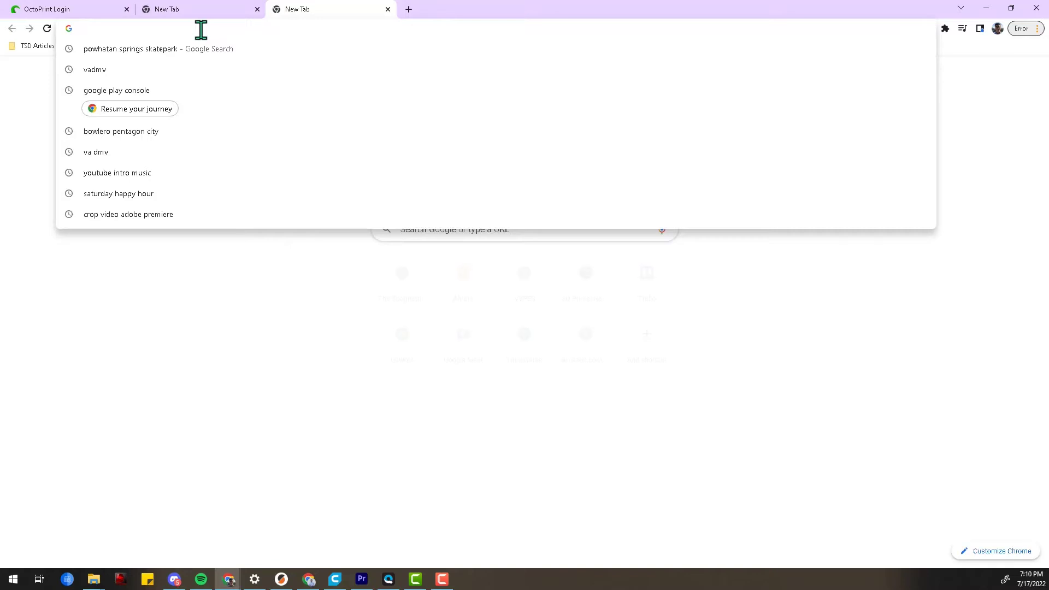
text(htt)
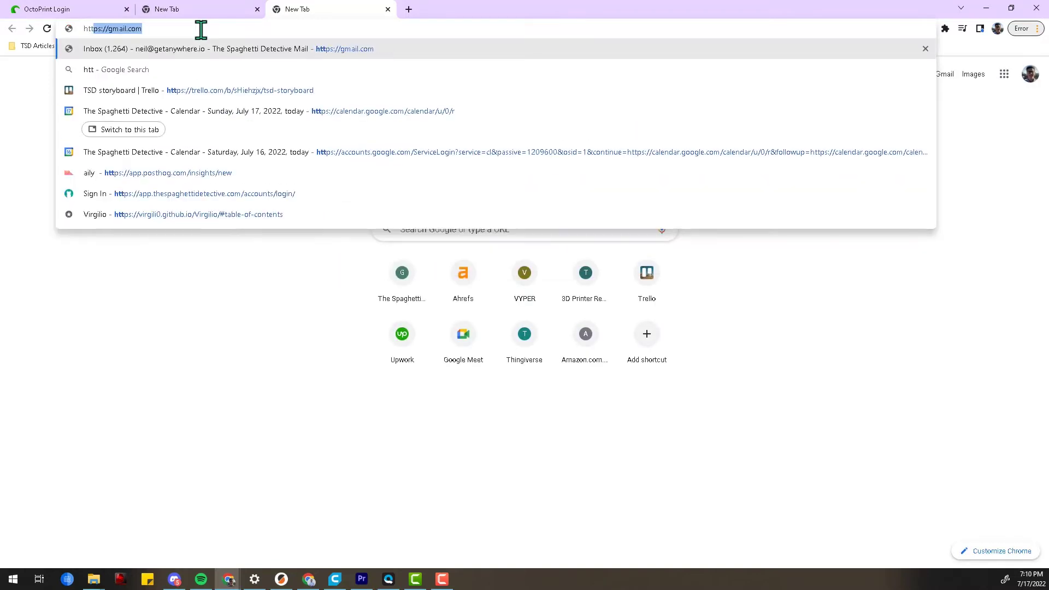
text(p://)
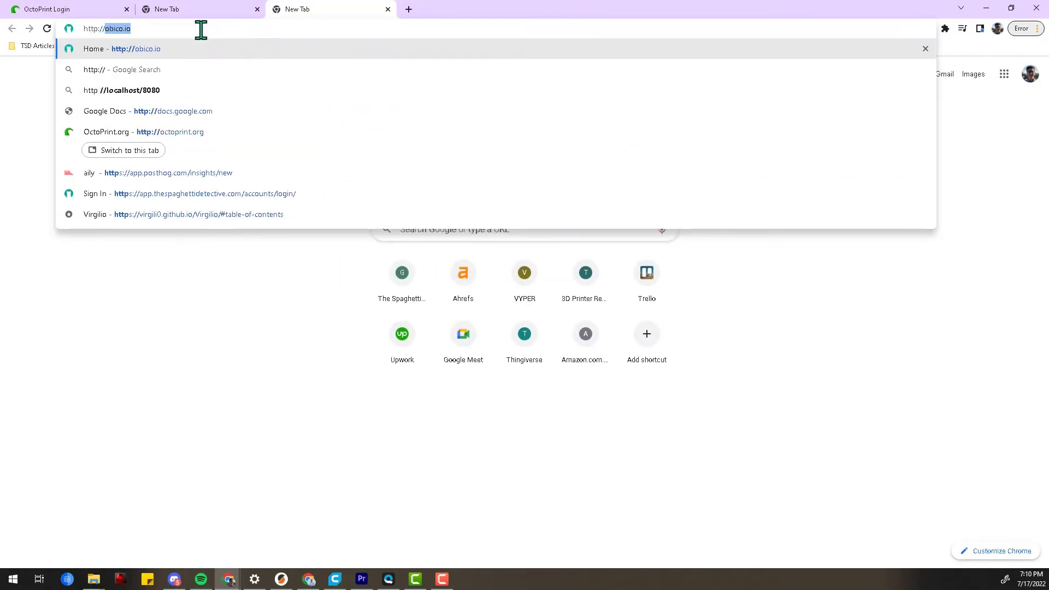
text(oc)
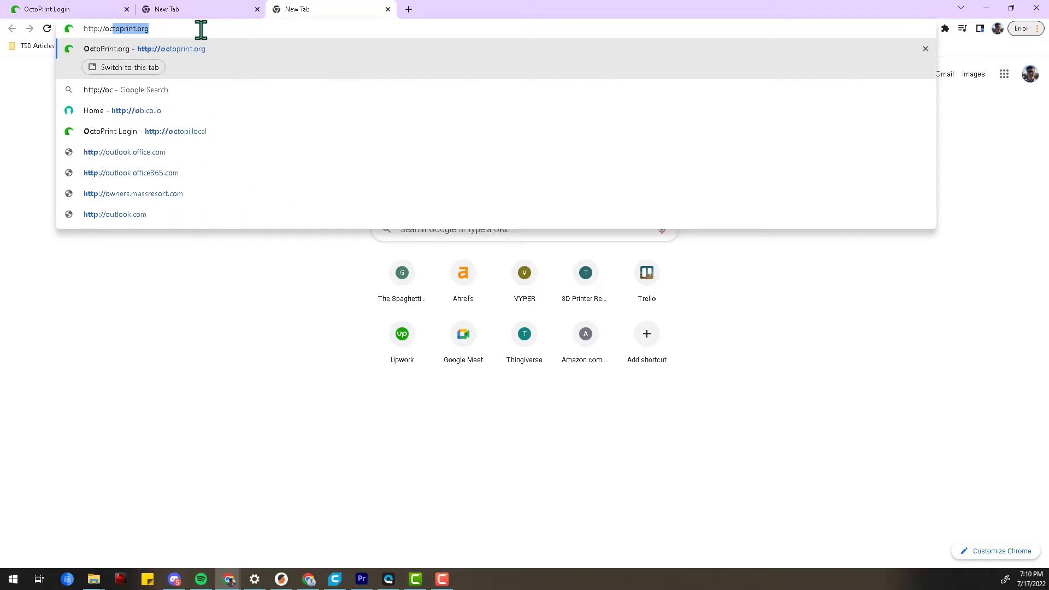
text(topi)
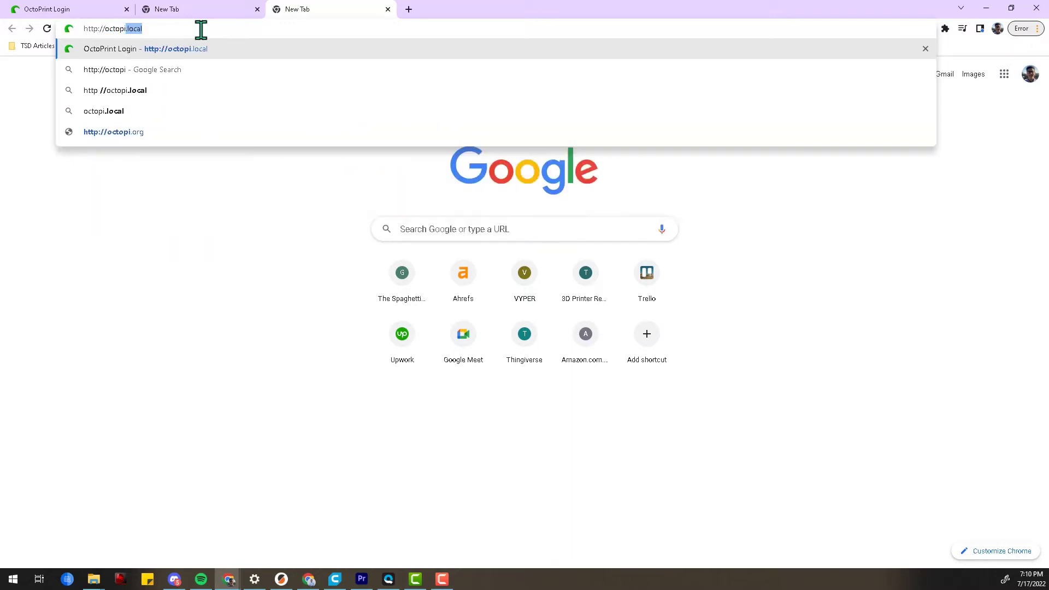
text(.local)
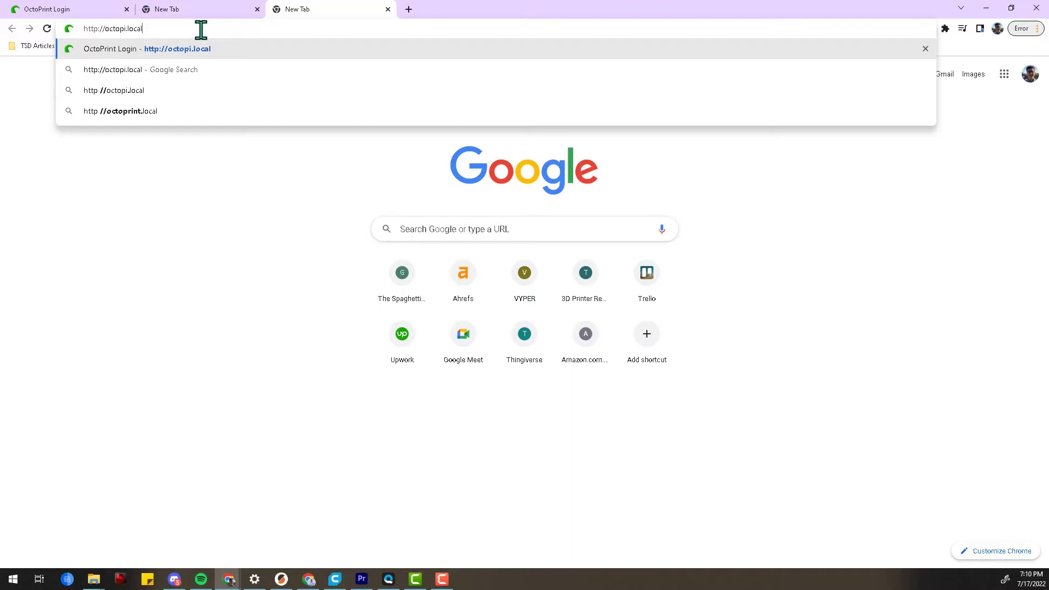
key(Return)
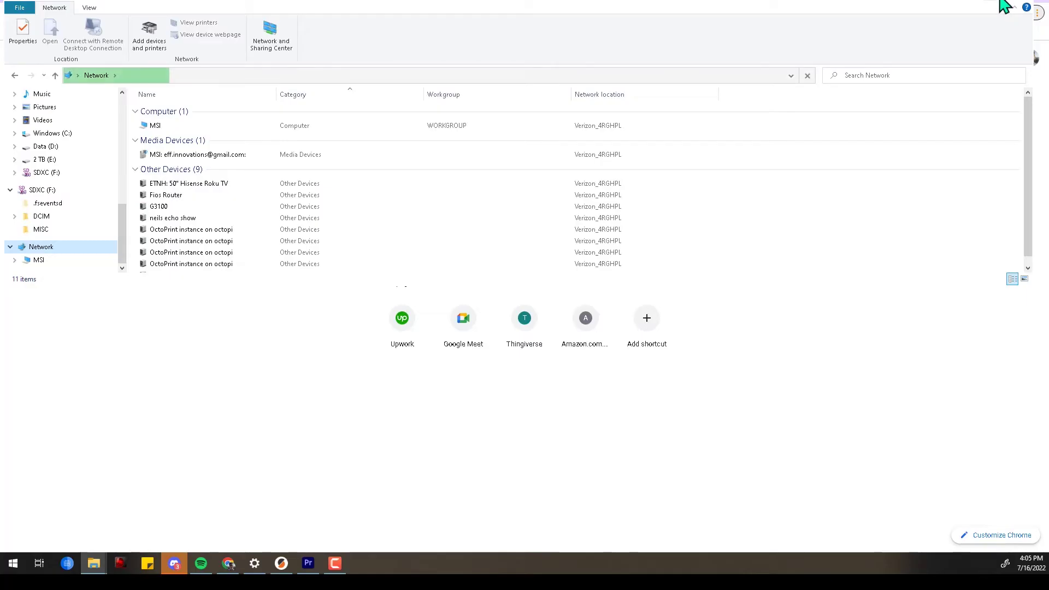
Move the File Explorer Network window down to reveal the browser behind it
drag(954, 5, 955, 87)
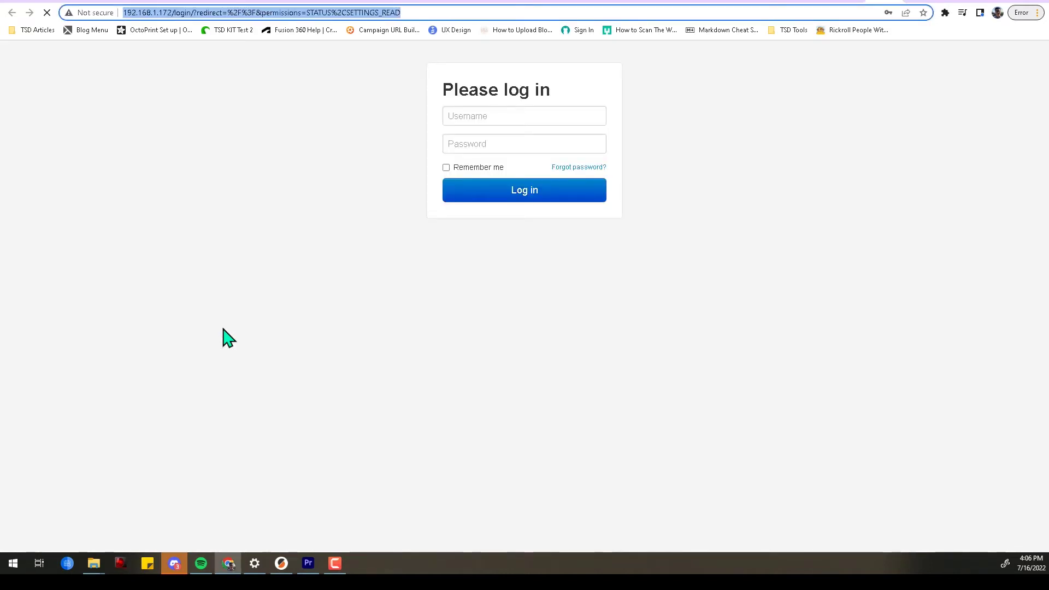
Log in to OctoPrint with the saved credentials, then search Google for 'access wifi router'
click(538, 117)
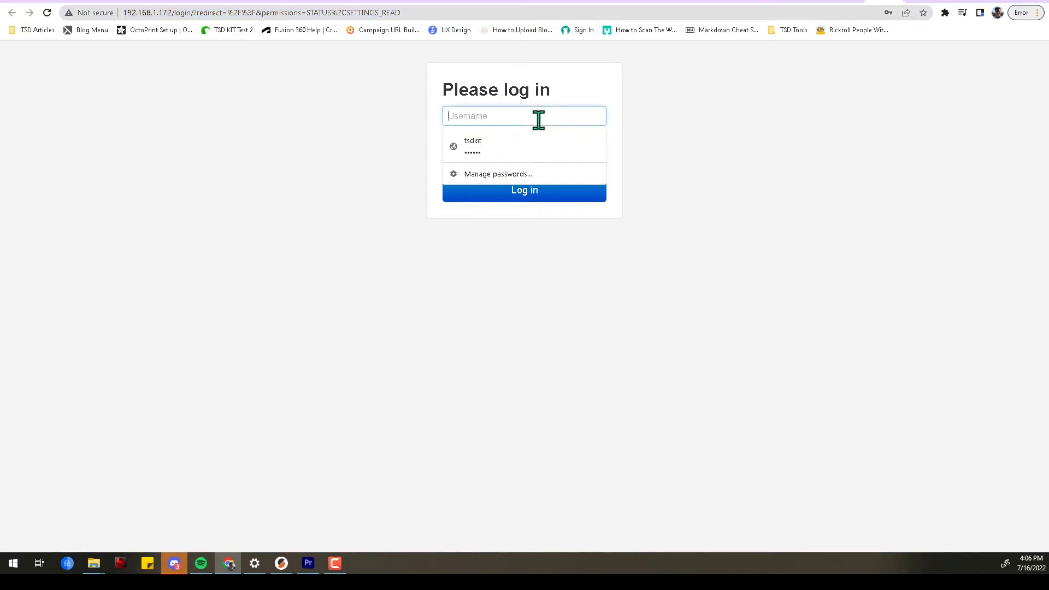
click(534, 148)
click(536, 204)
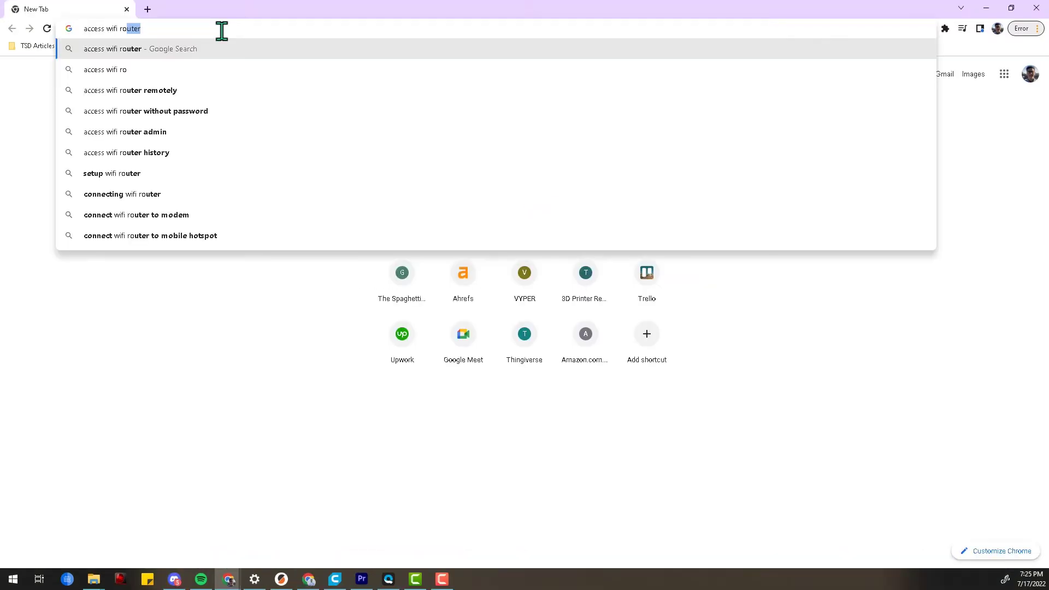
key(Return)
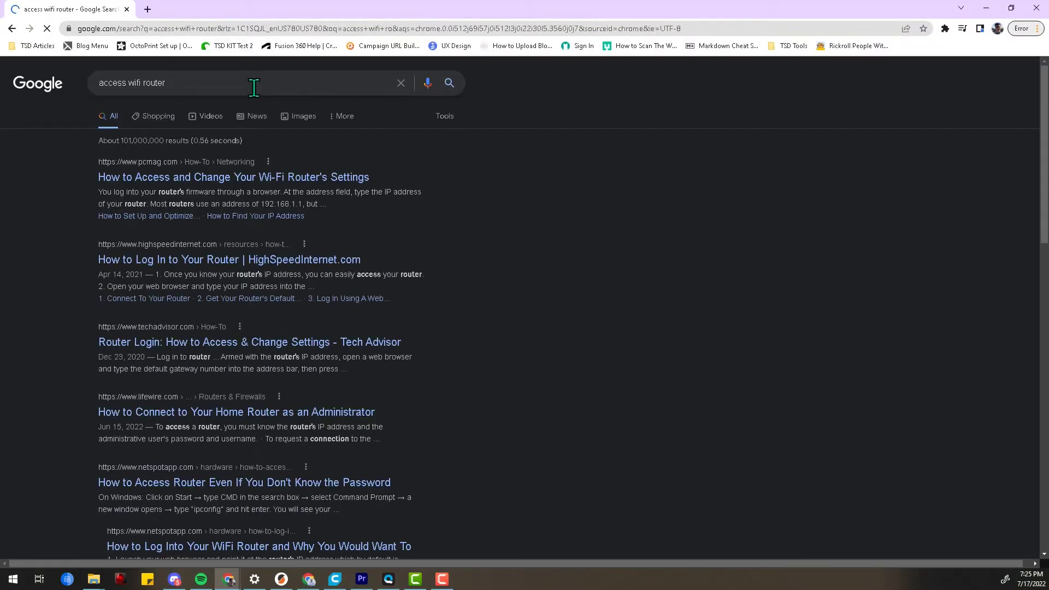
Open the PCMag router settings article and scroll to 'Find Your Router's IP Address'
click(242, 180)
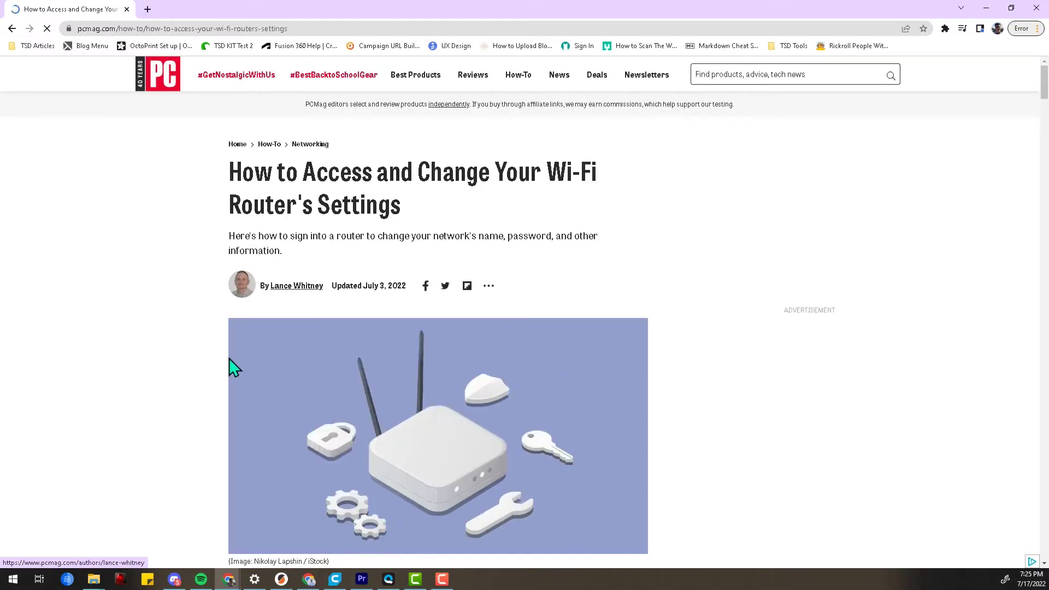
scroll(229, 366, down, 3)
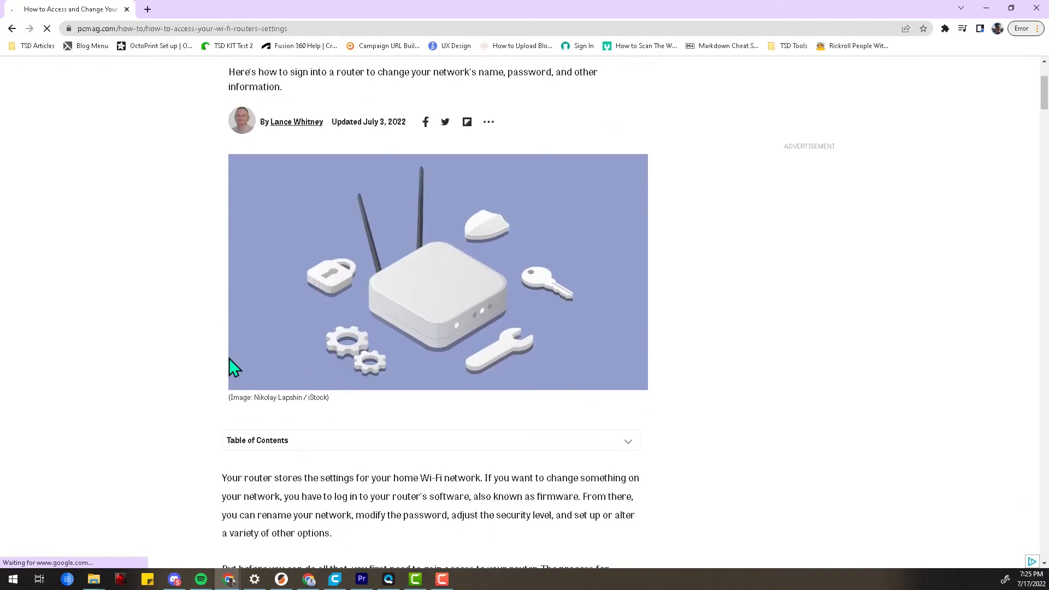
scroll(230, 360, down, 4)
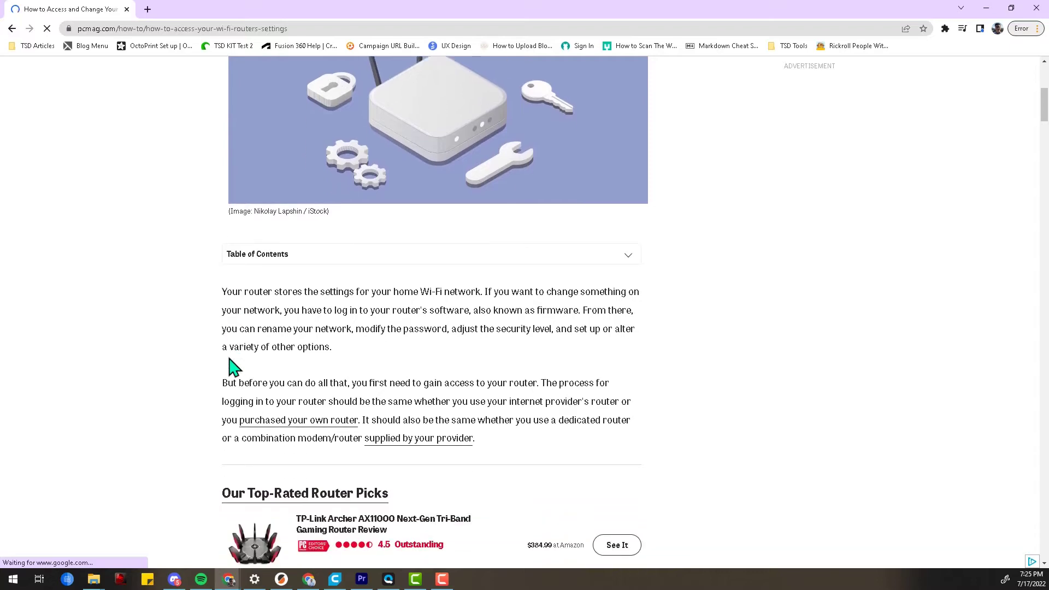
scroll(232, 365, down, 8)
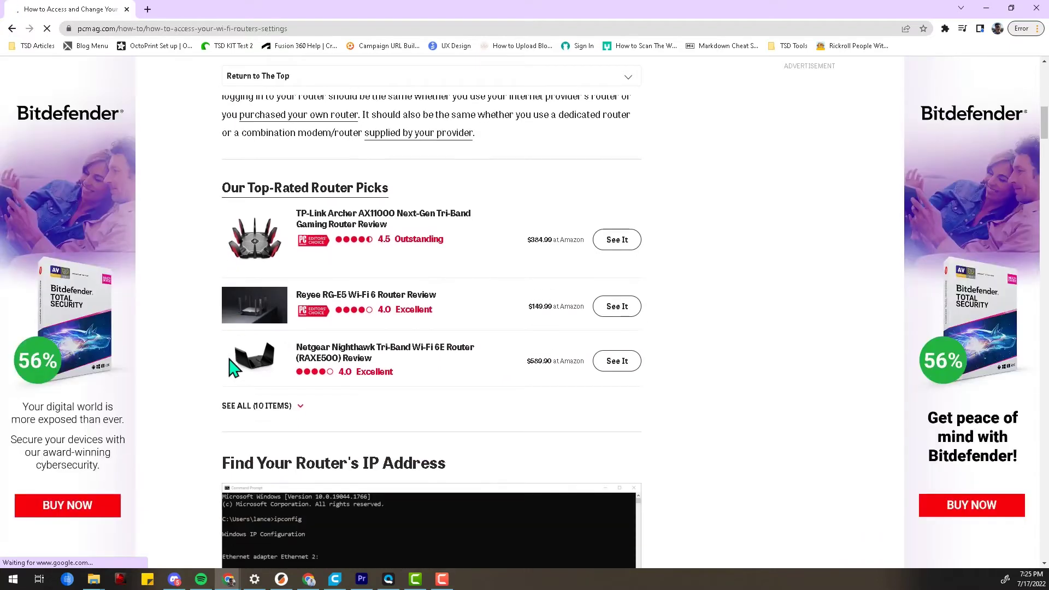
scroll(229, 365, down, 1)
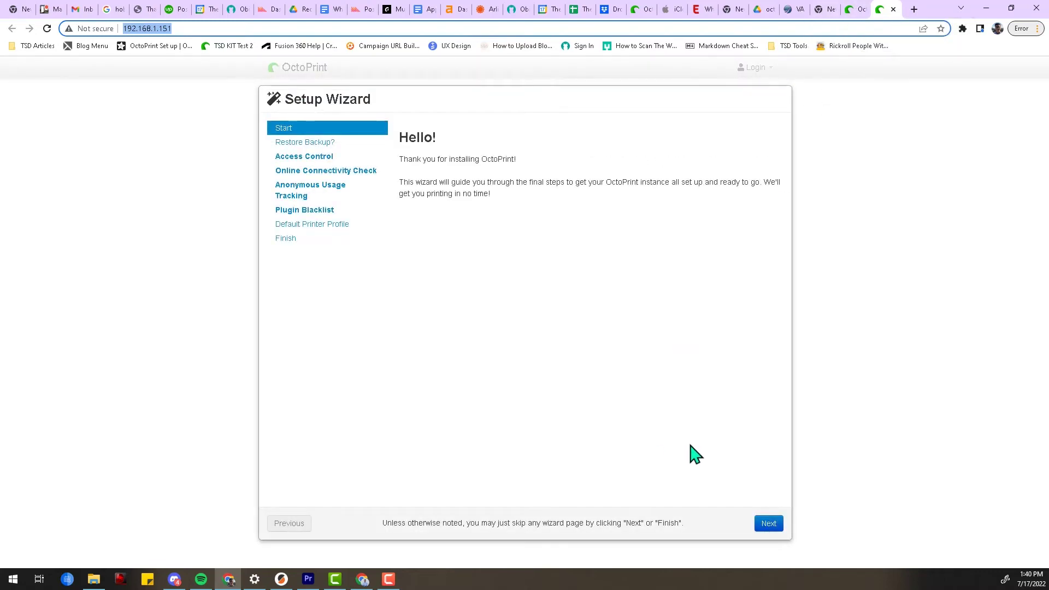
Answer the save-password prompt, pass access control, and enable the online connectivity check
click(770, 525)
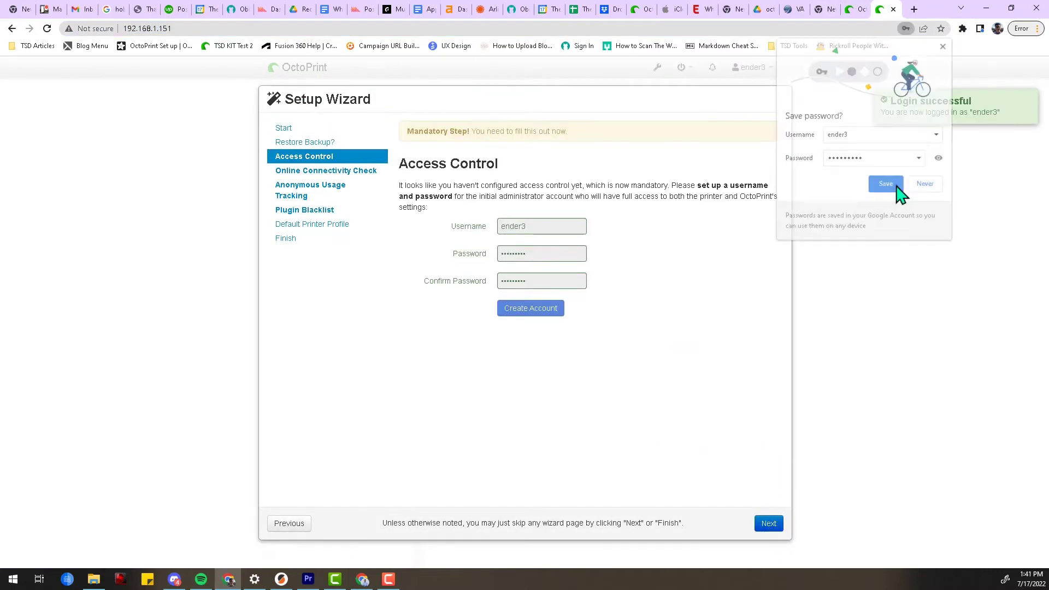
click(892, 185)
click(772, 524)
scroll(772, 459, down, 5)
click(731, 494)
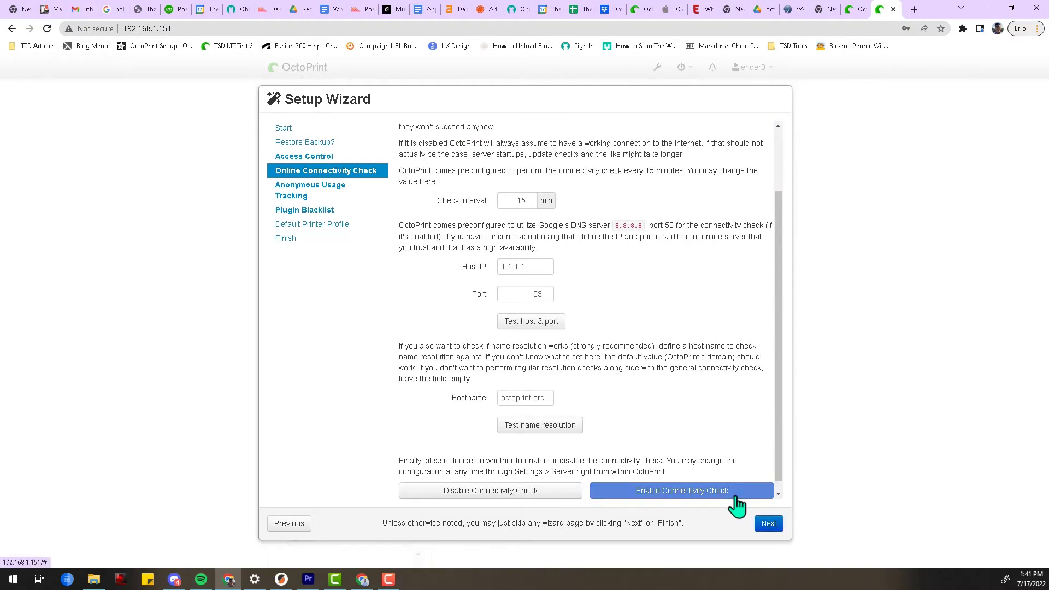
click(771, 524)
Enable anonymous usage tracking, then continue through plugin blacklist and printer profile to finish
click(689, 300)
click(771, 525)
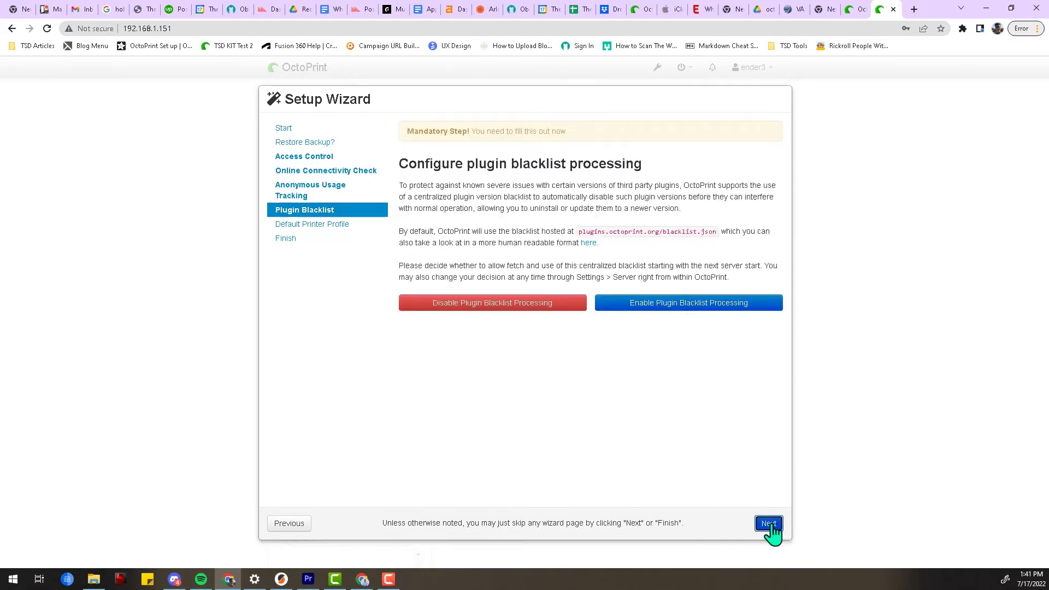
click(769, 523)
click(476, 218)
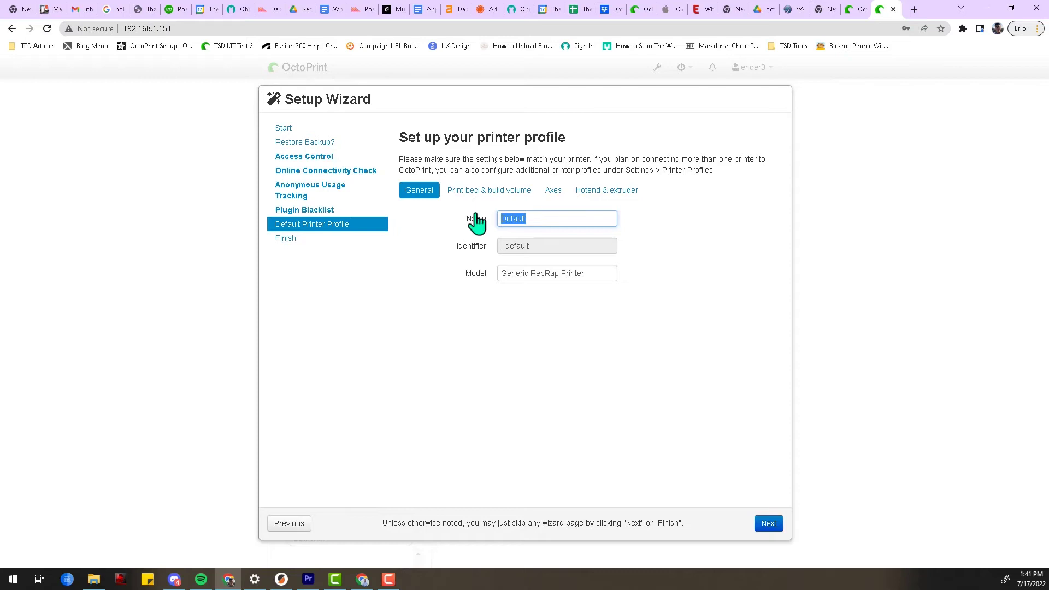
click(769, 523)
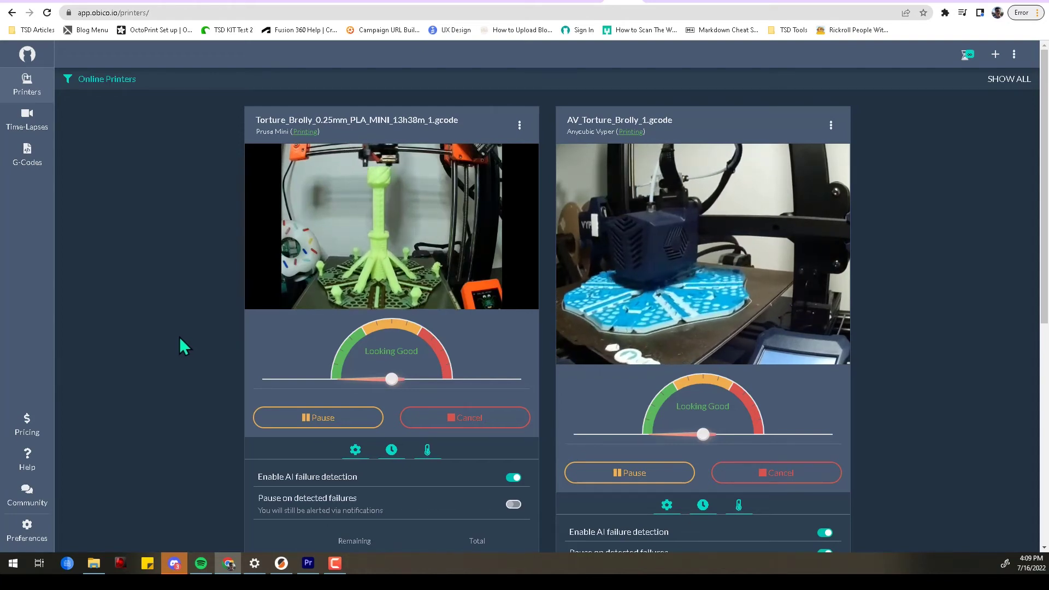
Scroll through the Obico Printers page to review both monitored printers
scroll(228, 459, down, 2)
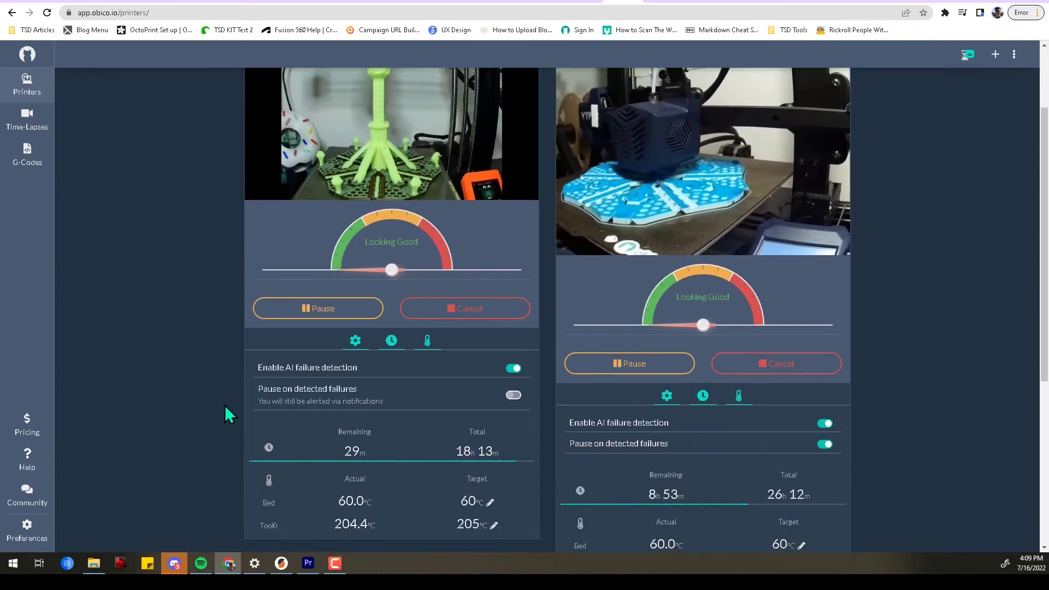
scroll(225, 407, down, 5)
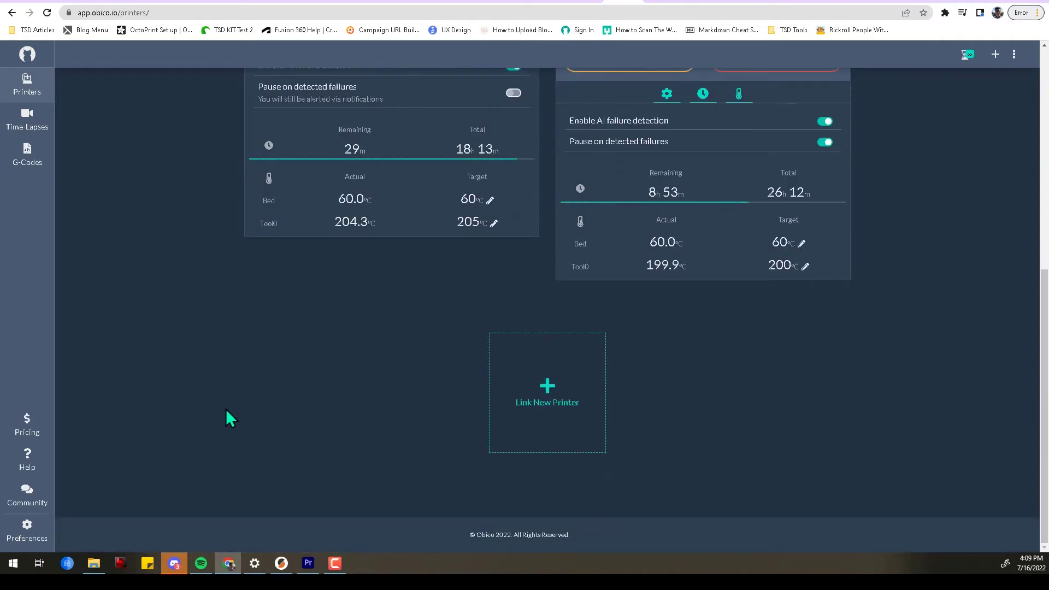
scroll(225, 408, up, 8)
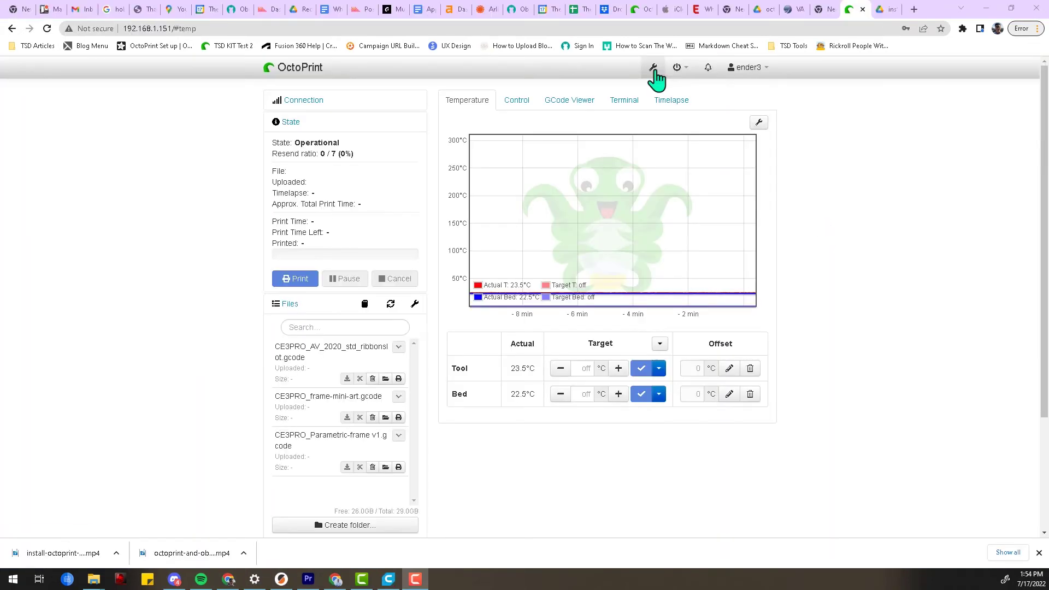
In the Plugin Manager, search the repository for 'obico' and install Obico for OctoPrint
click(653, 69)
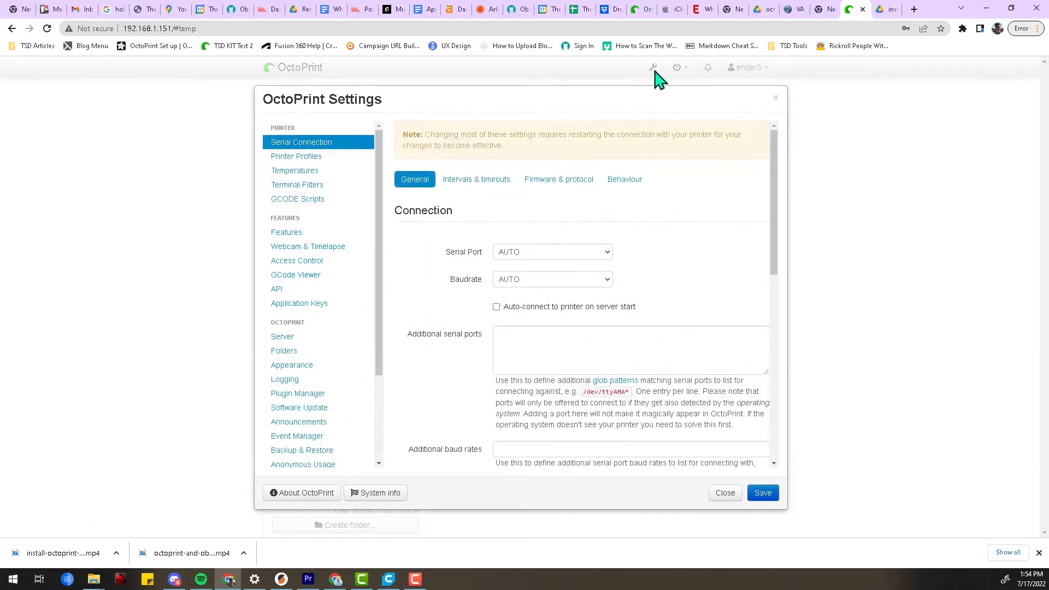
click(316, 403)
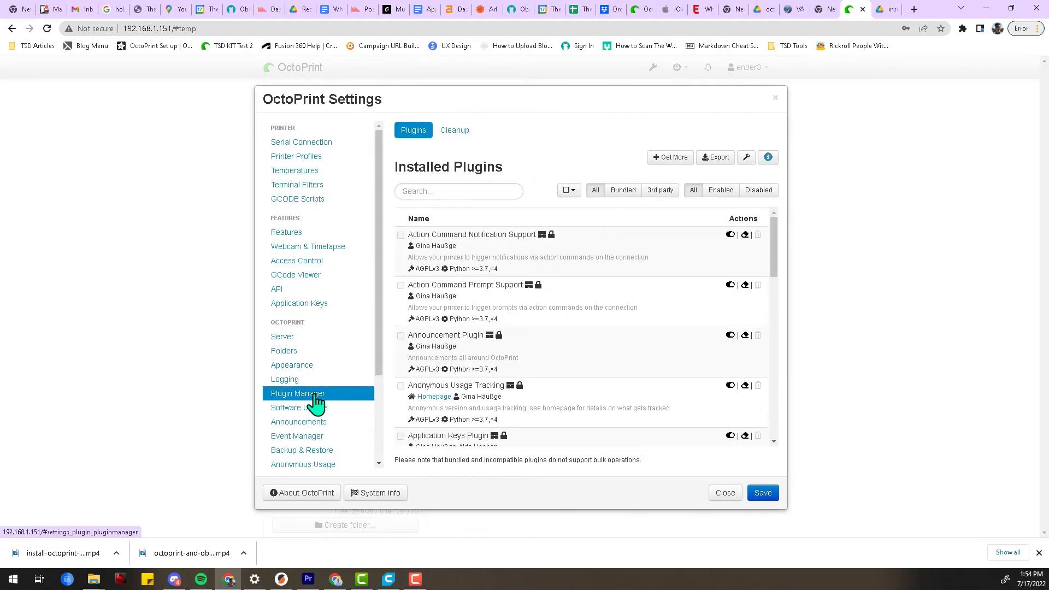
click(672, 158)
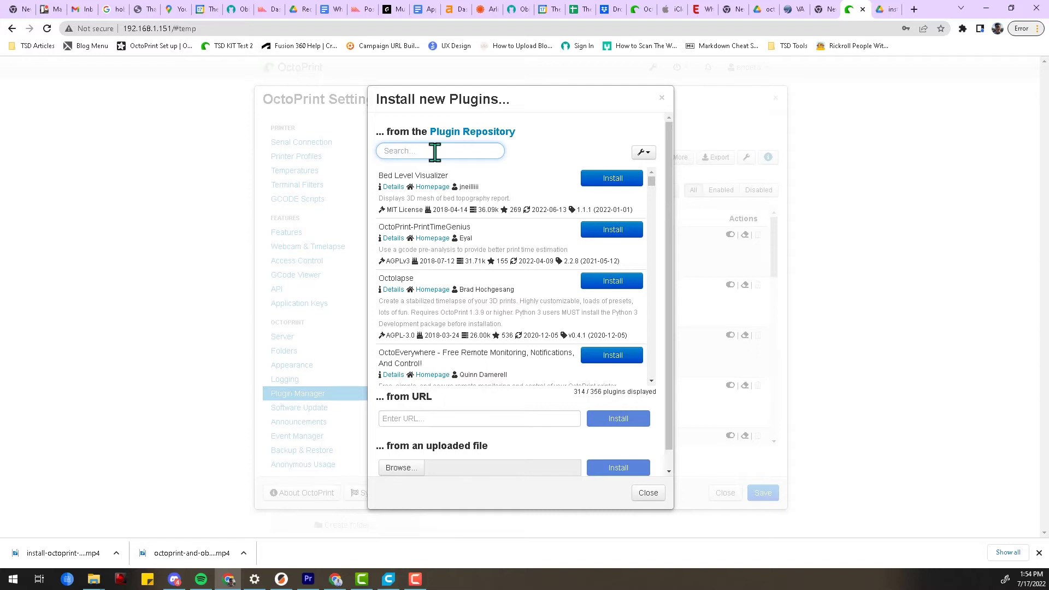
text(obico)
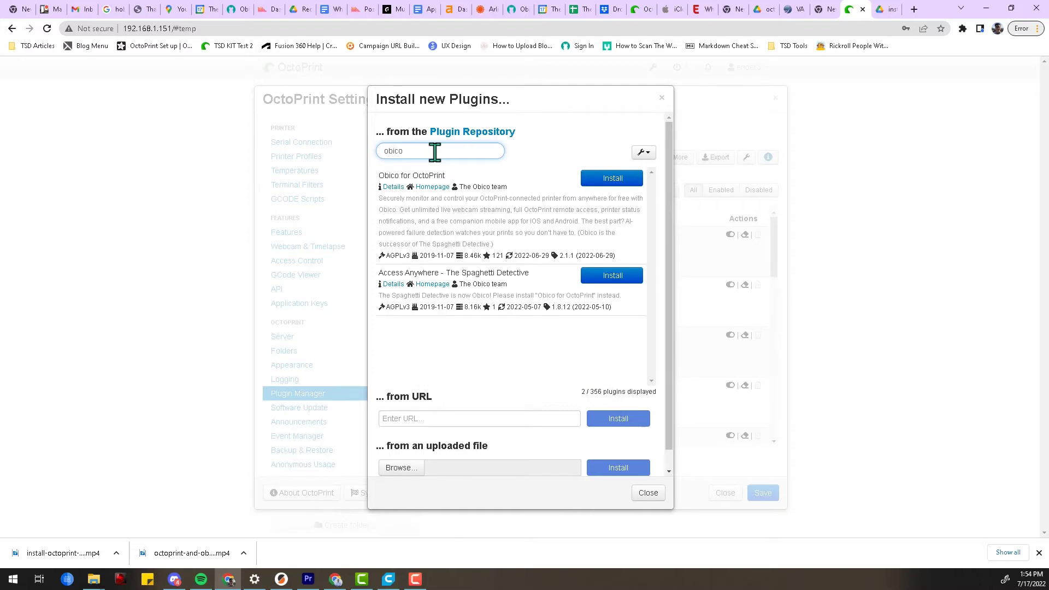
click(618, 181)
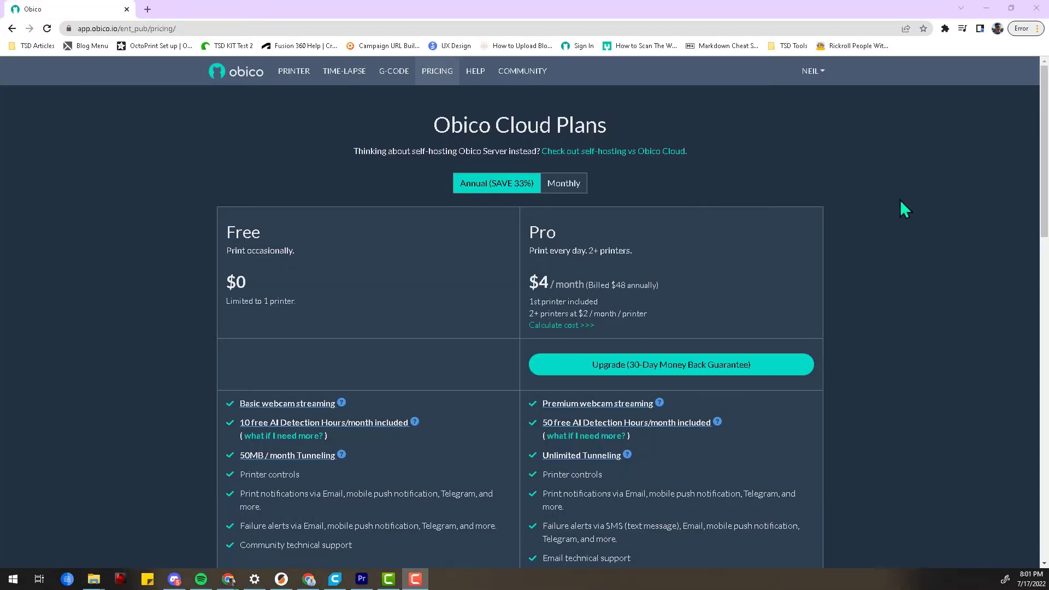
Review the Free and $4/month Pro cloud plans, checking their feature help tips
scroll(904, 208, down, 1)
scroll(907, 202, down, 1)
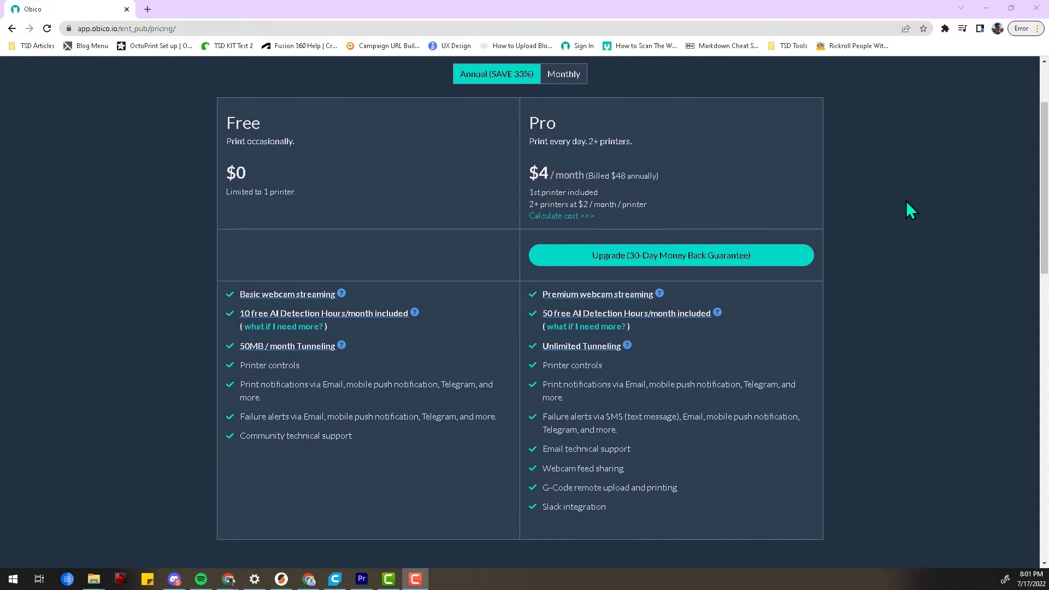
scroll(905, 201, down, 1)
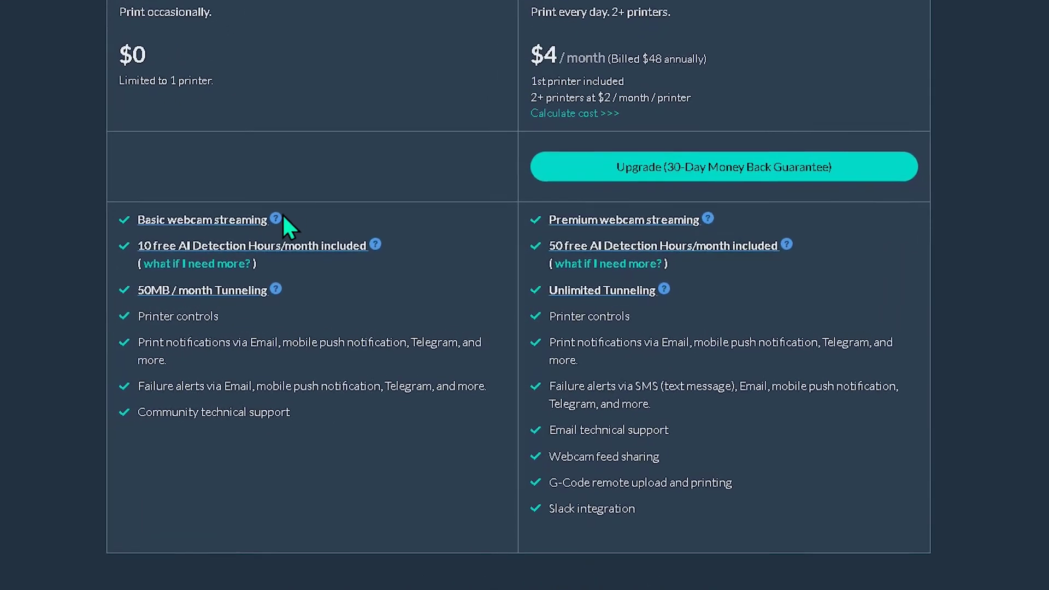
mouse_move(275, 224)
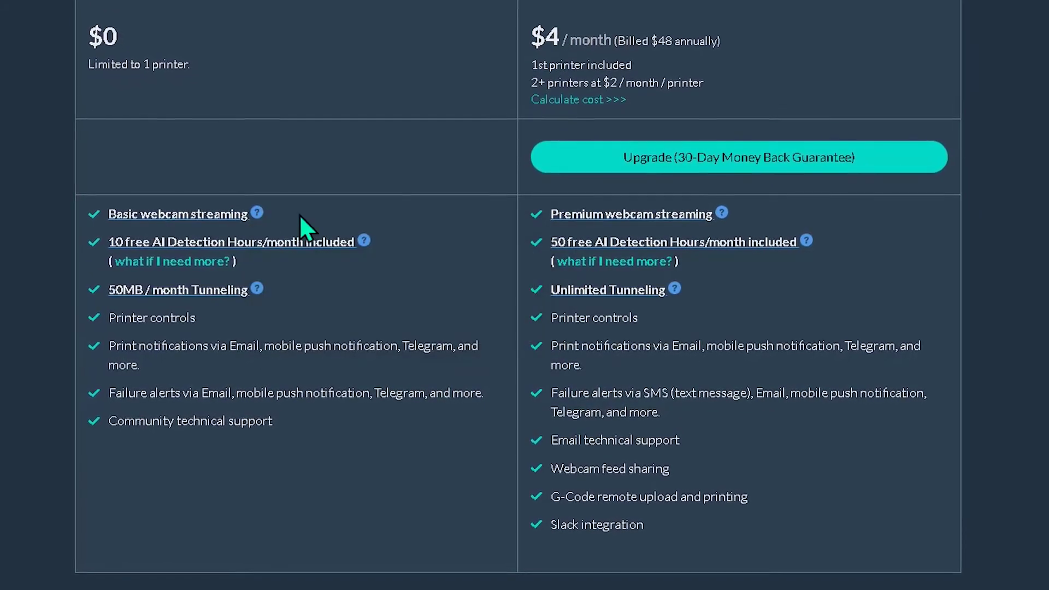
mouse_move(724, 213)
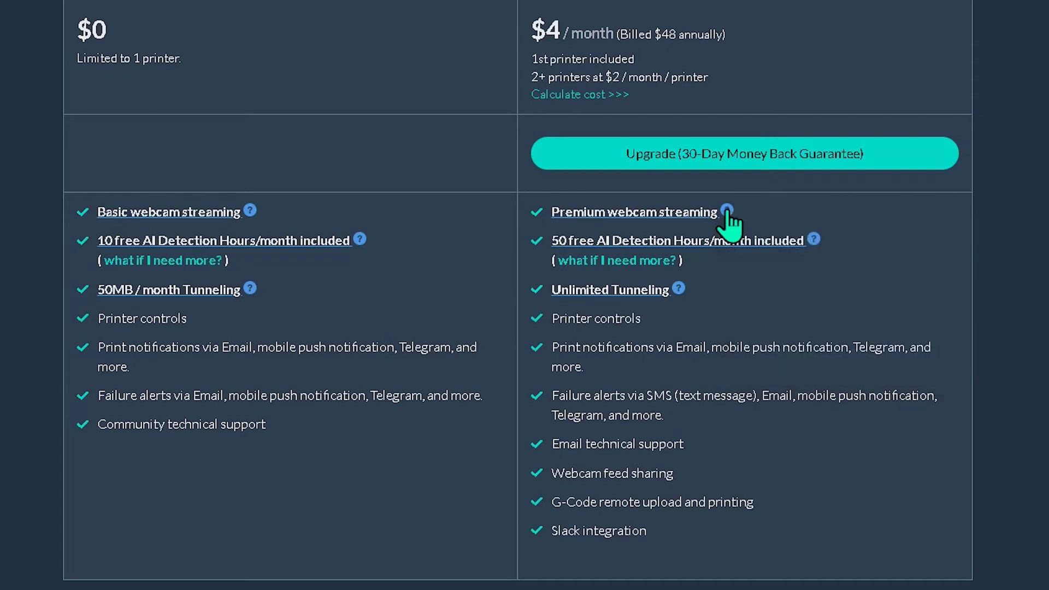
mouse_move(679, 288)
mouse_move(253, 294)
Scroll through the Choose How You Host Obico page comparing Self-Host with Obico Cloud
scroll(339, 316, down, 3)
scroll(346, 300, down, 3)
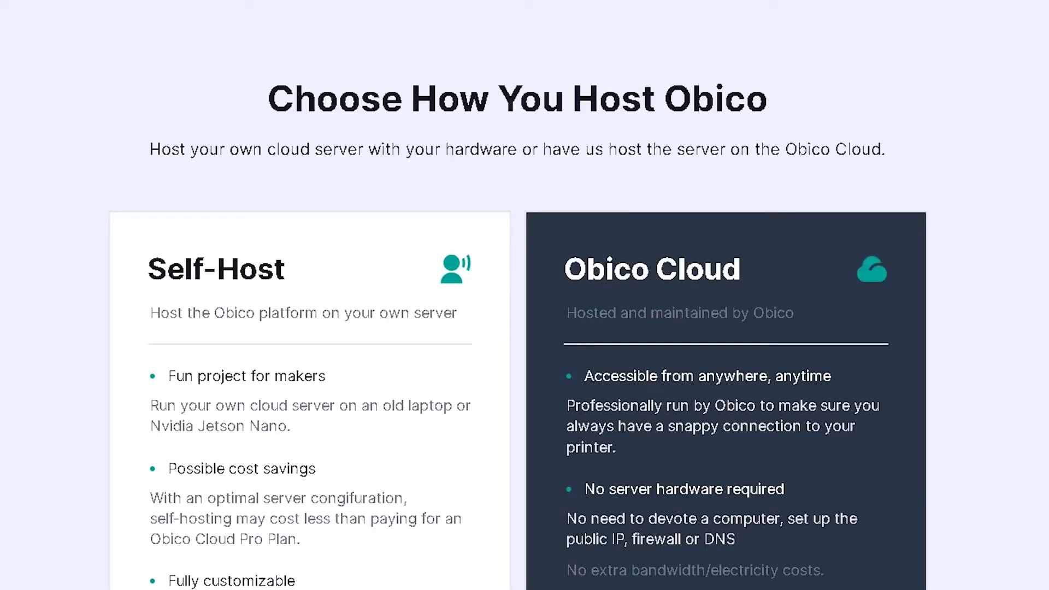
scroll(525, 328, down, 2)
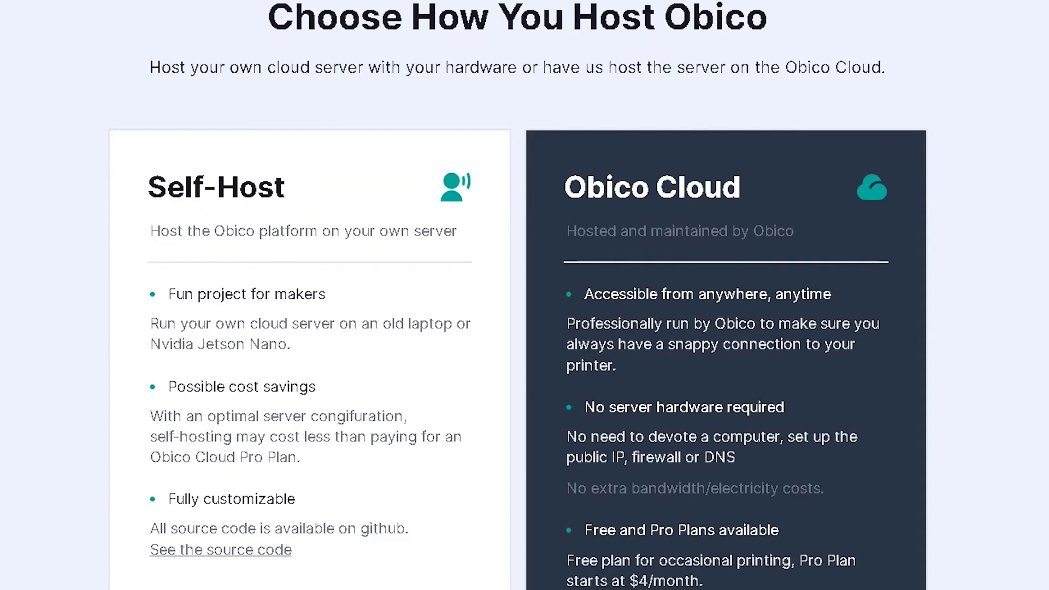
scroll(525, 328, down, 2)
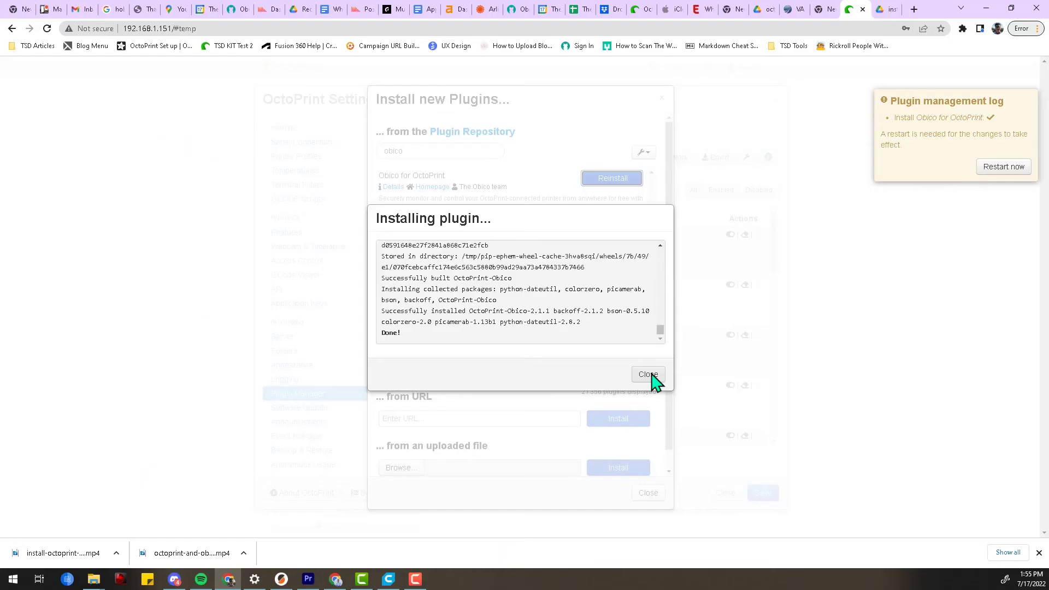
Save settings, restart OctoPrint, and begin Obico Cloud setup through the mobile app
click(650, 375)
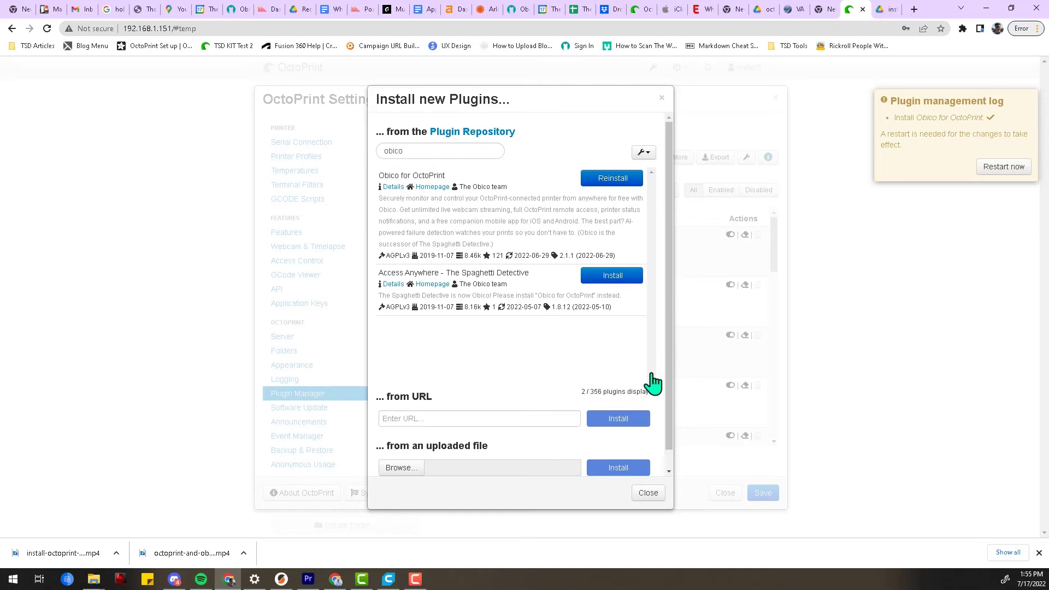
click(648, 493)
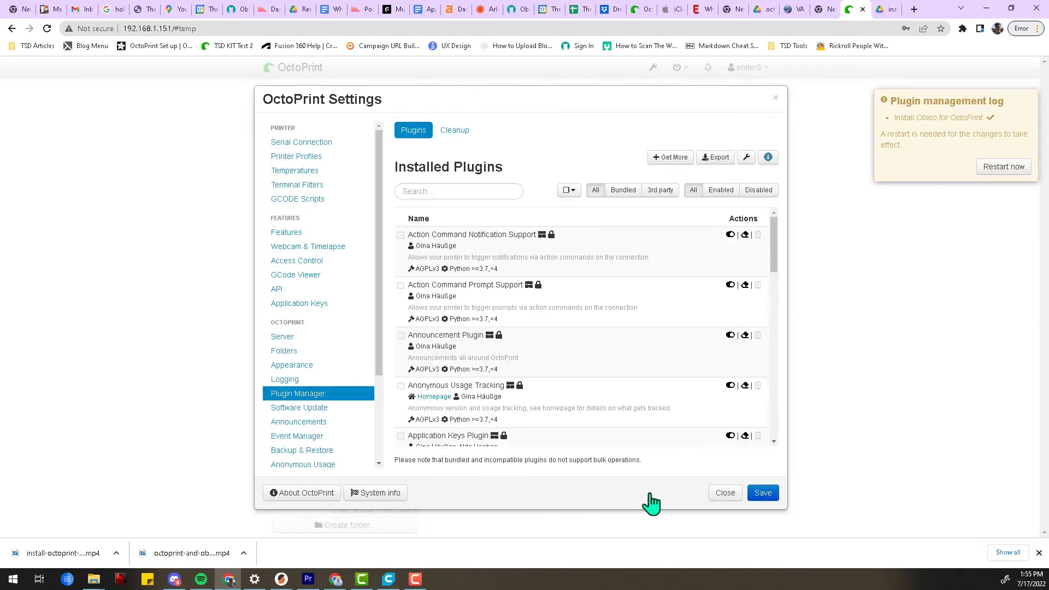
click(763, 493)
click(1003, 166)
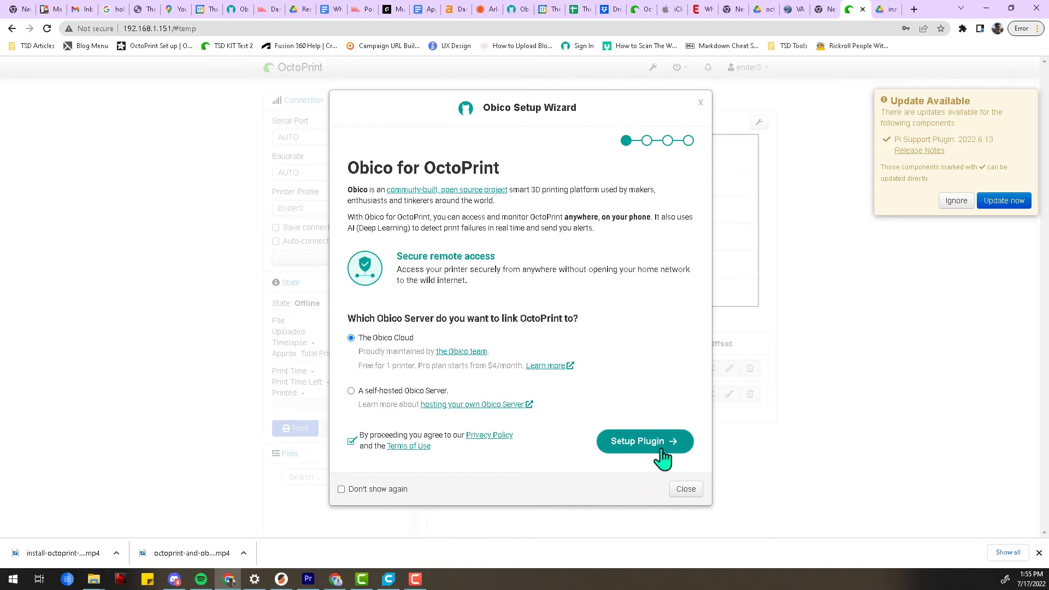
click(654, 447)
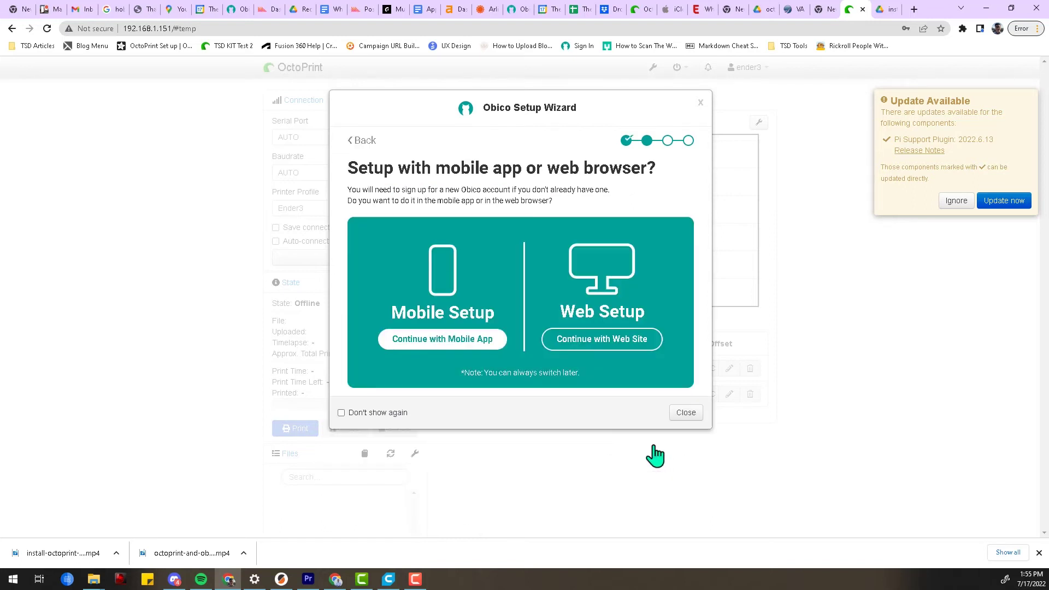
click(441, 339)
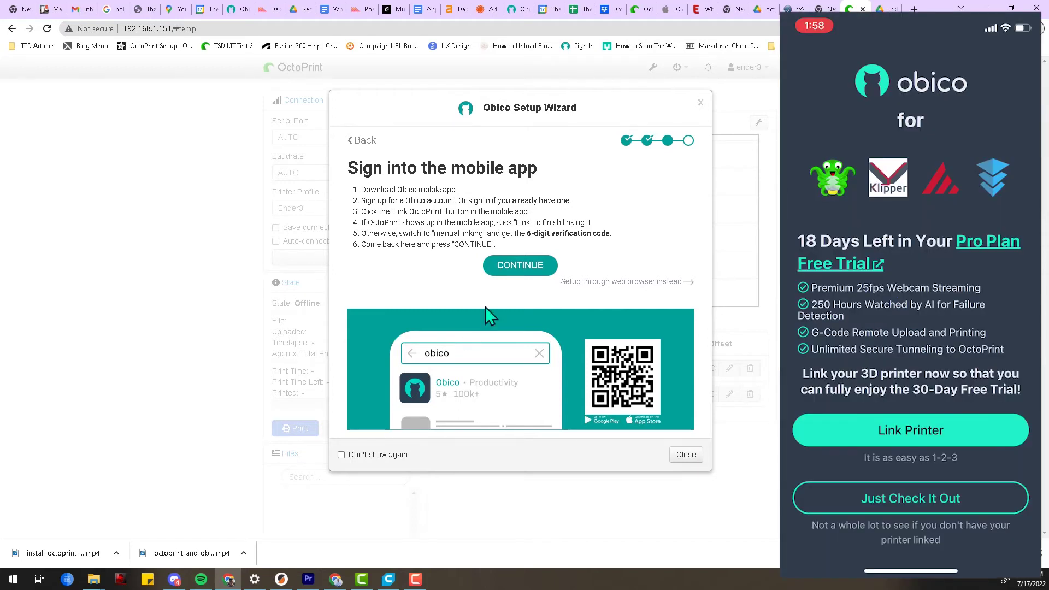
Continue the Obico wizard to the verification code step
click(519, 269)
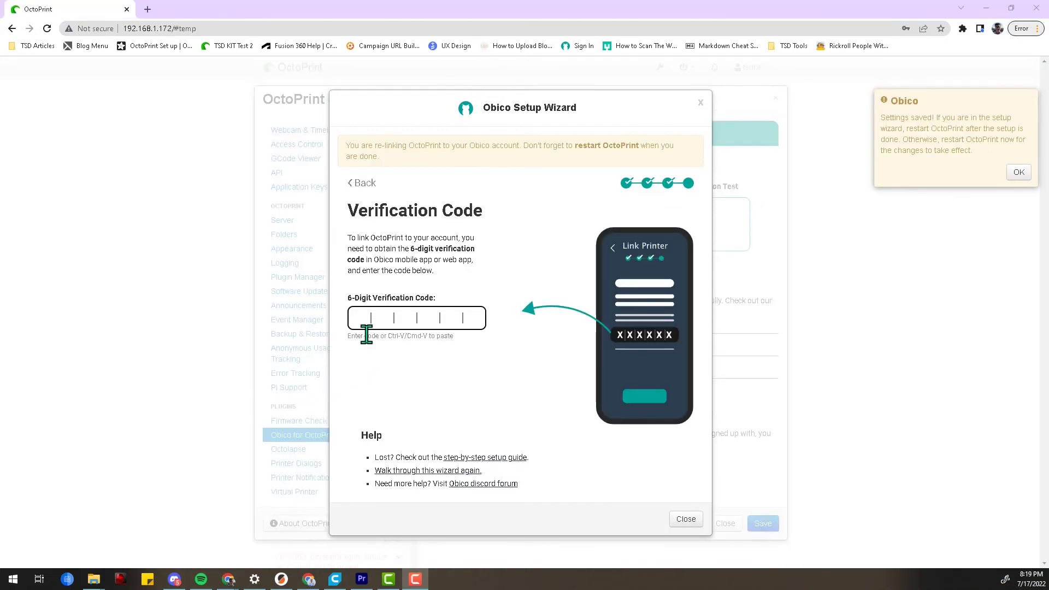
Enter the 6-digit verification code shown in the Obico mobile app
click(362, 317)
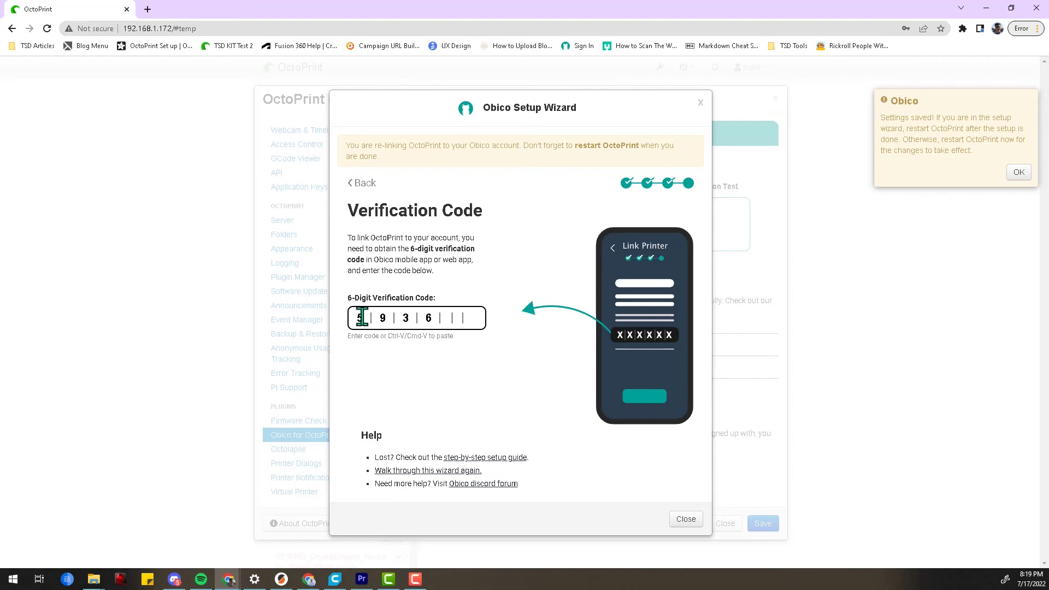
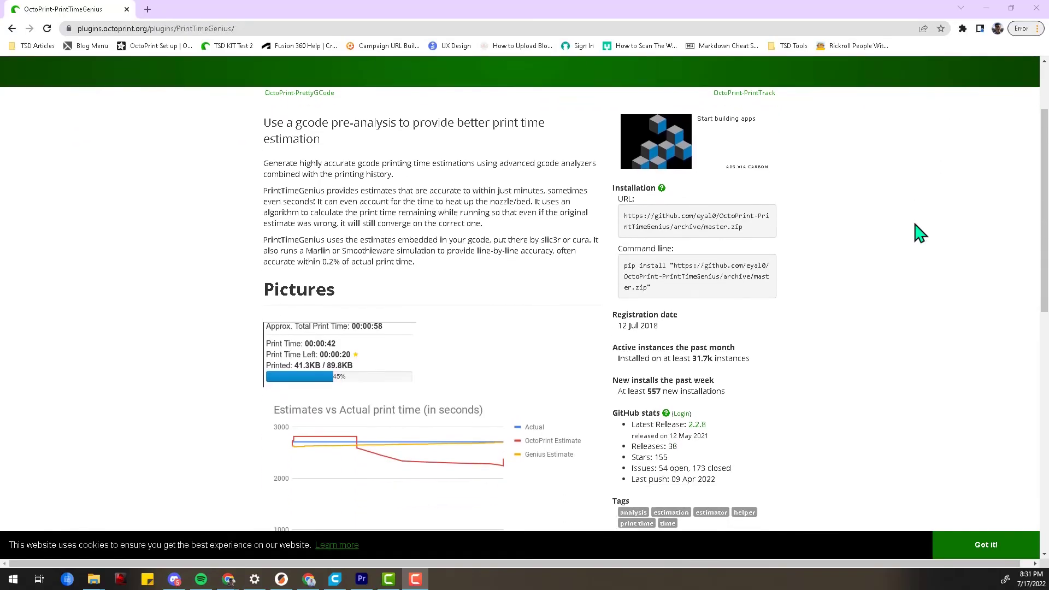
Read down the PrintTimeGenius page's description, stats and details, then scroll back up
scroll(919, 232, down, 1)
scroll(919, 232, down, 1)
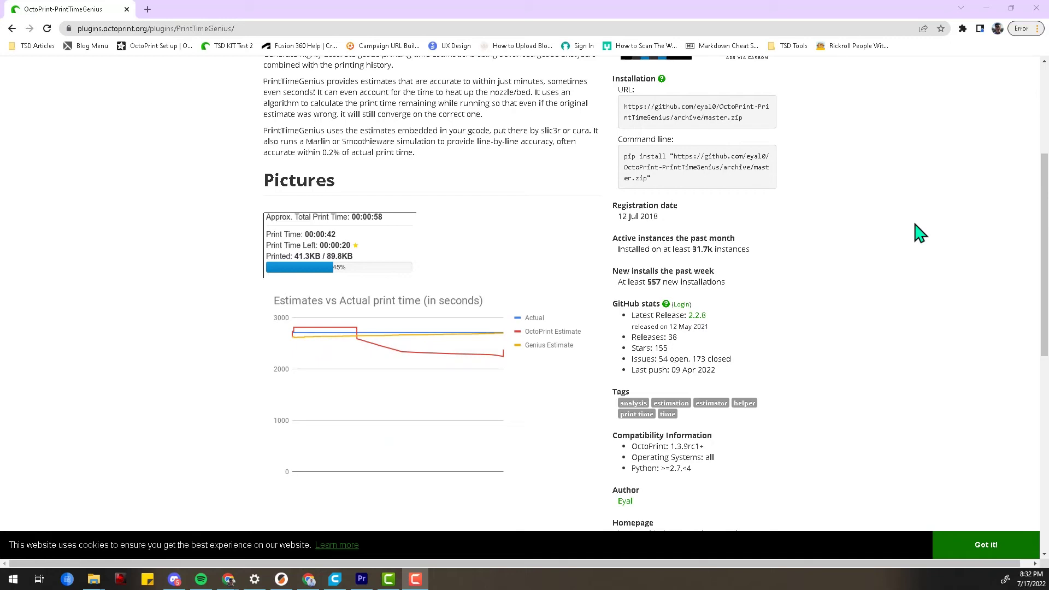
scroll(919, 232, down, 1)
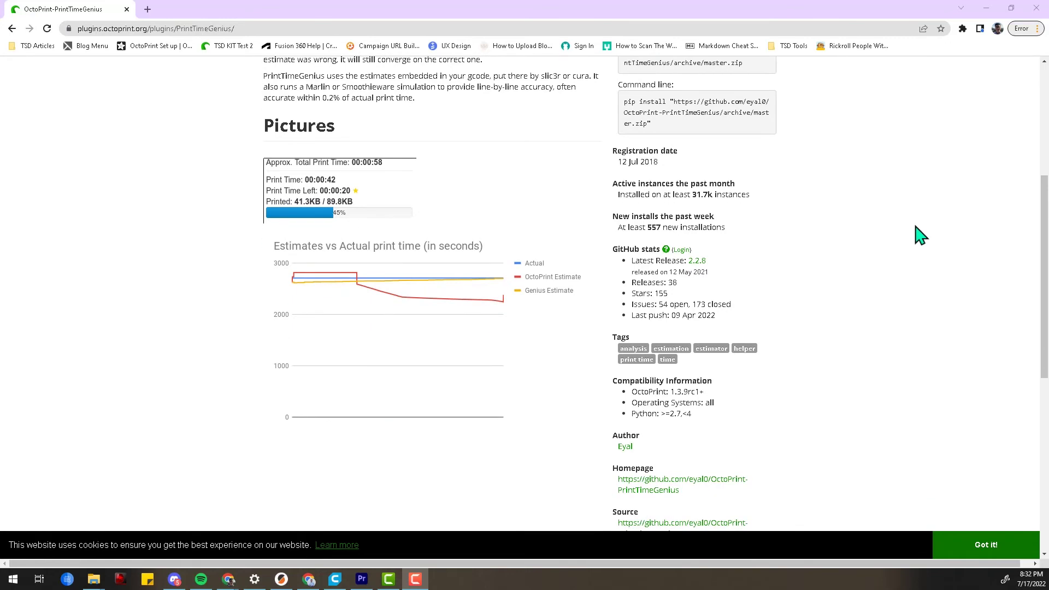
scroll(919, 232, down, 5)
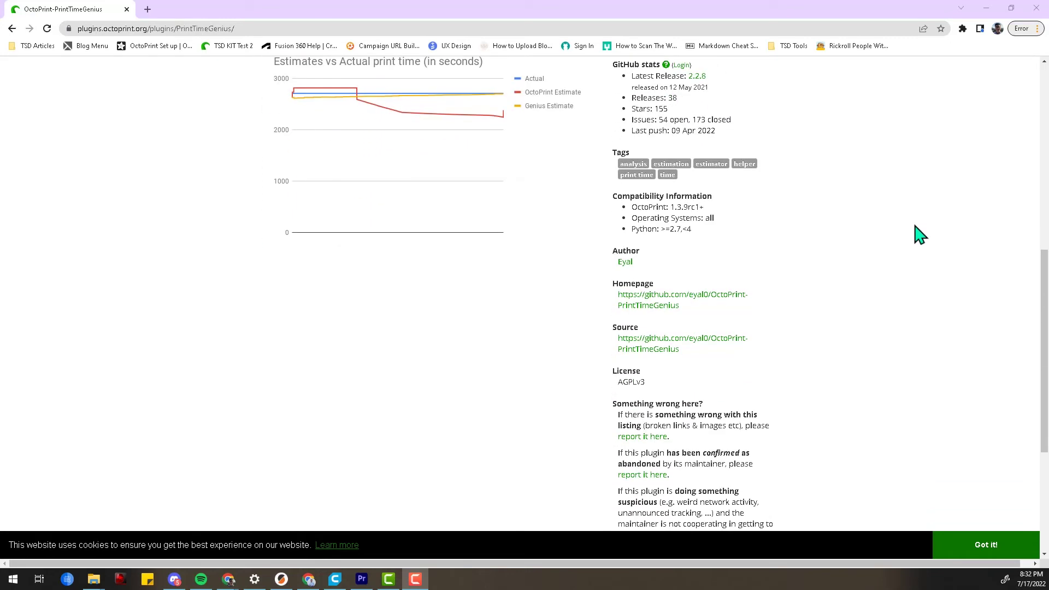
scroll(918, 240, down, 2)
scroll(916, 244, up, 10)
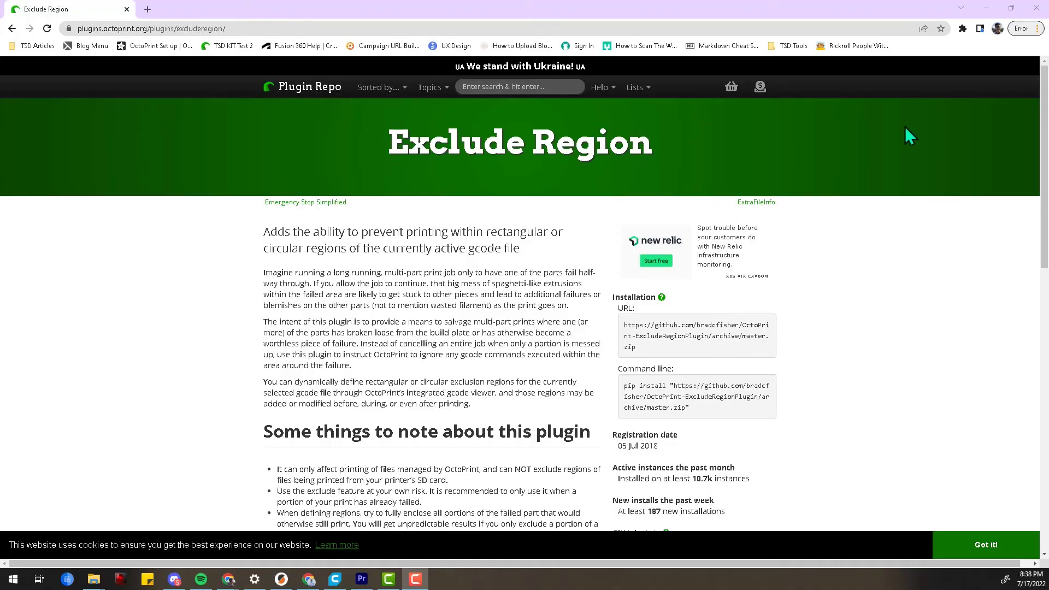
Scroll to the Exclude Region Pictures section and enlarge the gcode viewer screenshot
scroll(904, 127, down, 1)
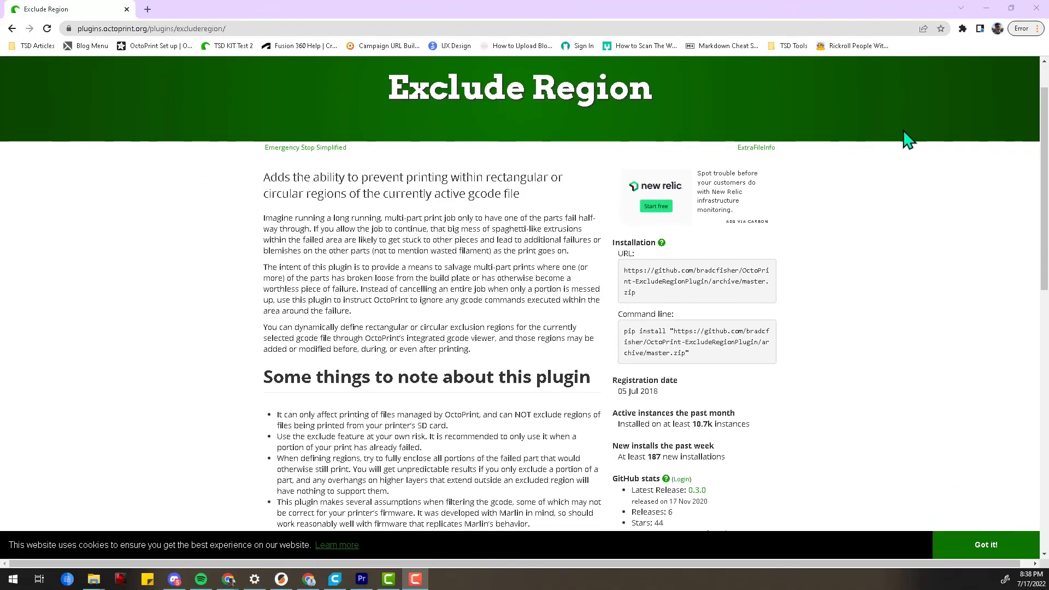
scroll(907, 141, down, 1)
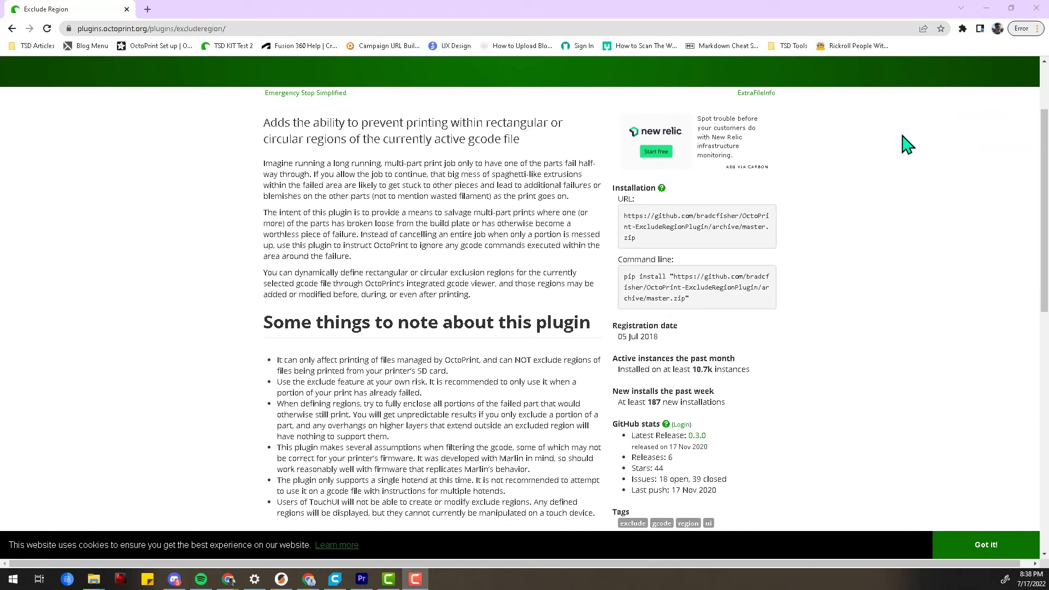
scroll(906, 147, down, 1)
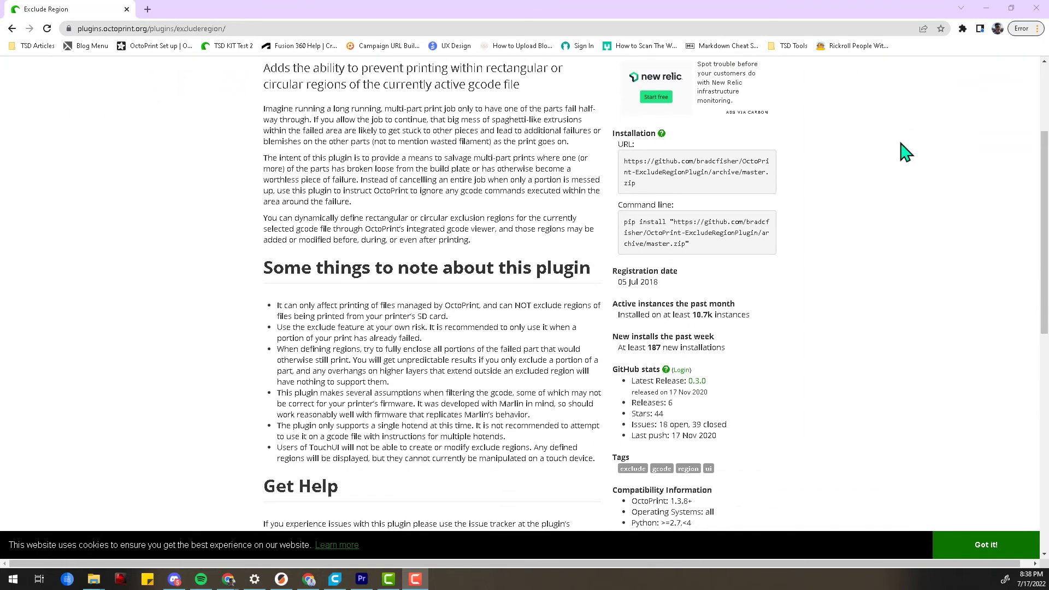
scroll(906, 153, down, 4)
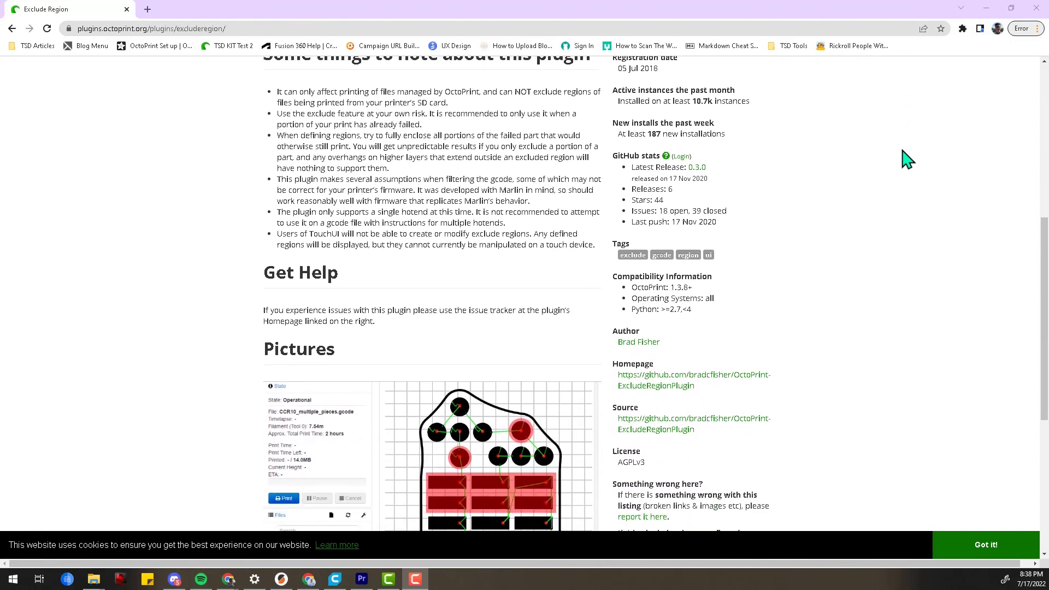
scroll(904, 164, down, 4)
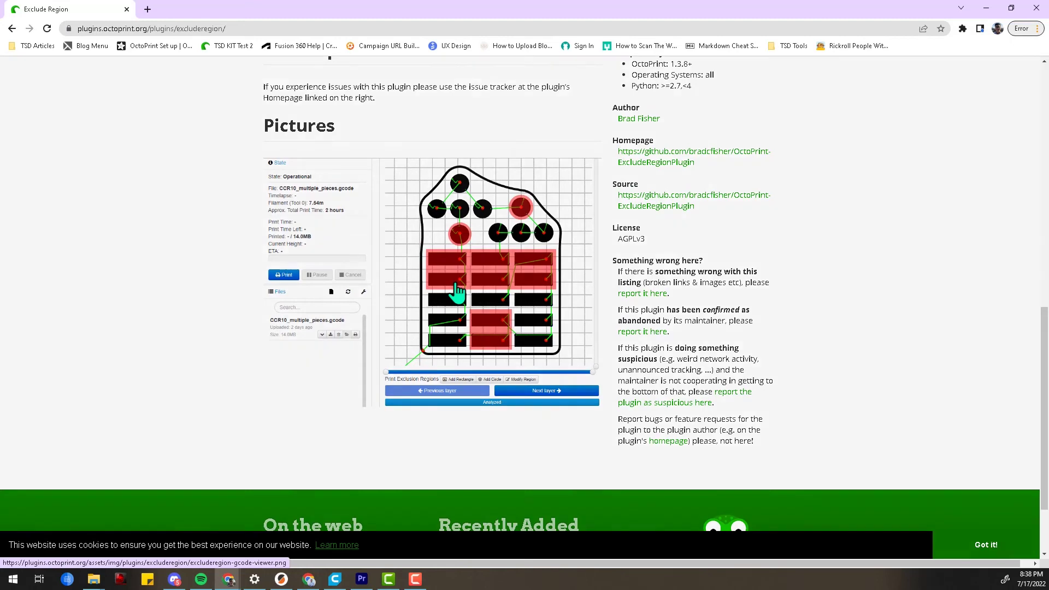
click(457, 295)
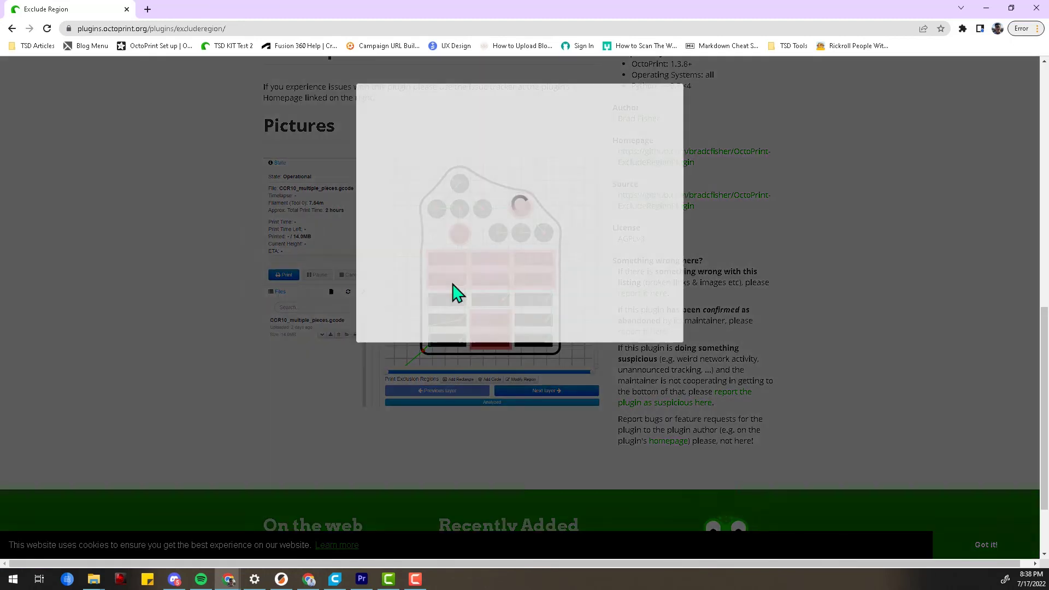